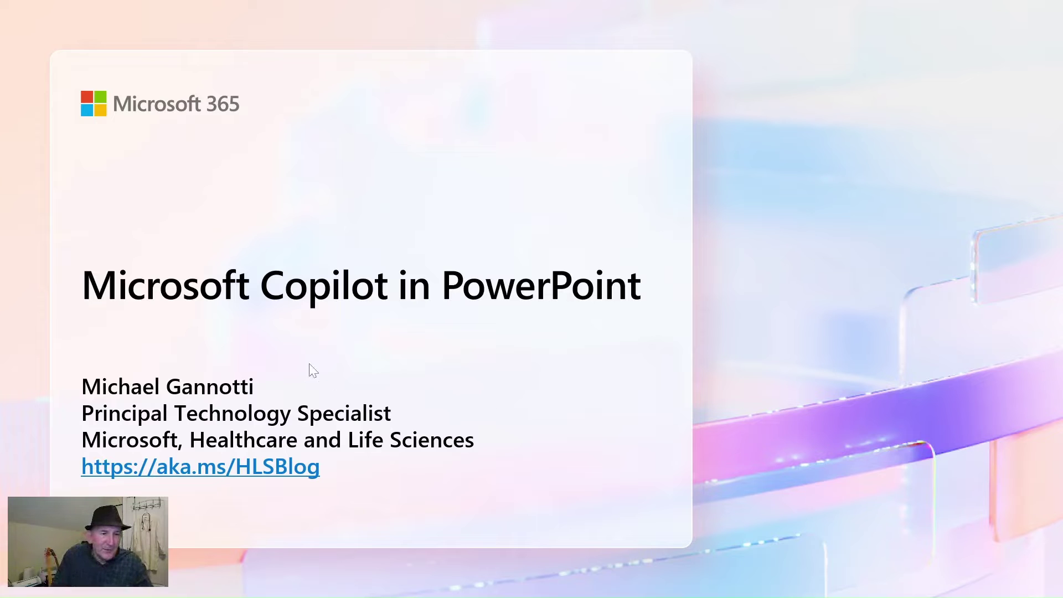
- Advance the talk to the next slide
{"action": "left_click", "coordinate": [569, 403]}
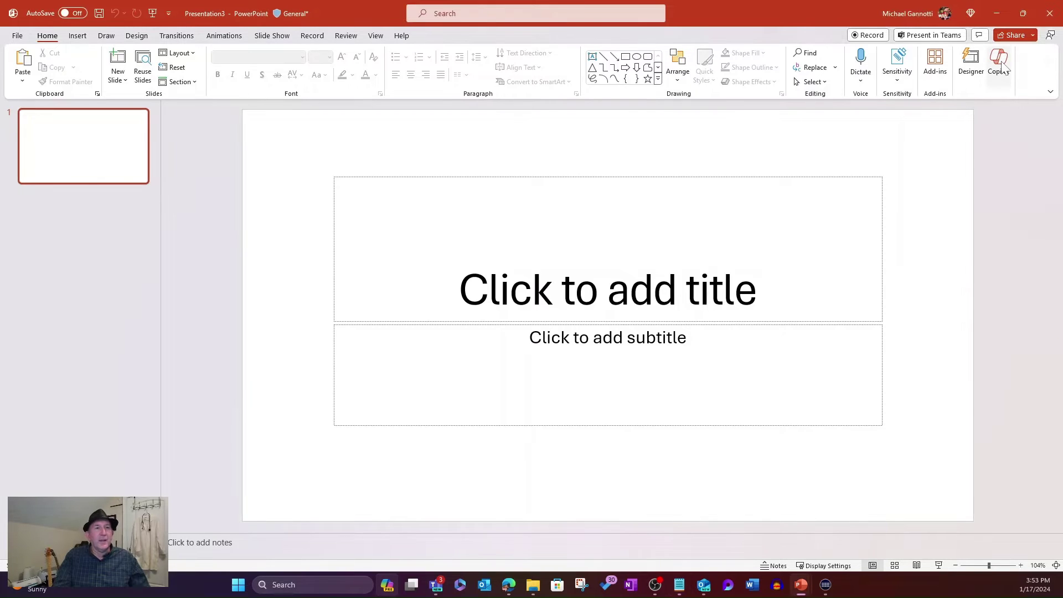
- In Copilot, start a 'Create a presentation' prompt, then browse and close the Copilot Lab prompt library
{"action": "left_click", "coordinate": [1001, 64]}
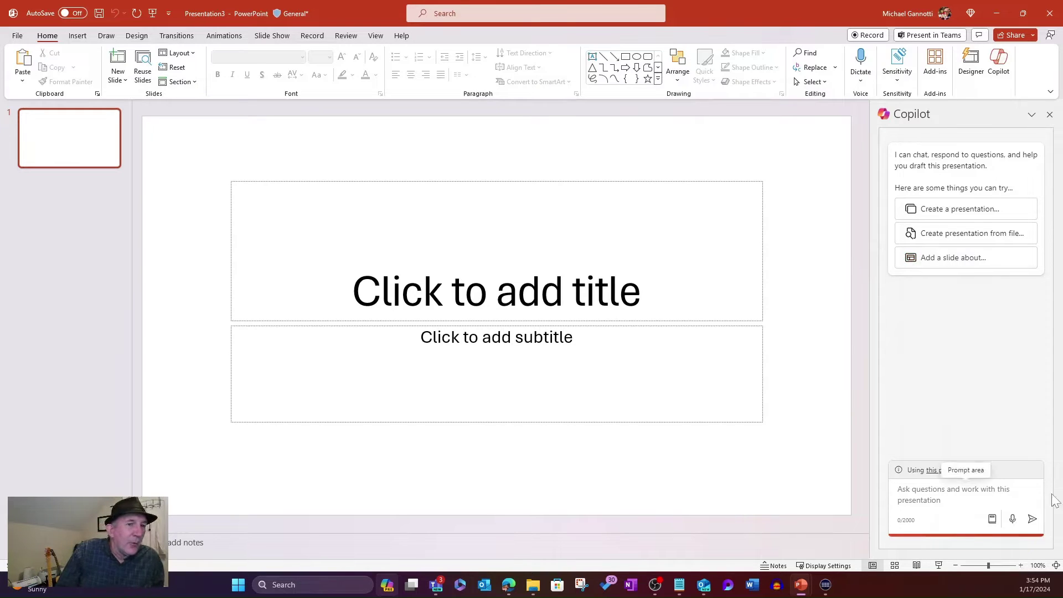
{"action": "left_click", "coordinate": [954, 208]}
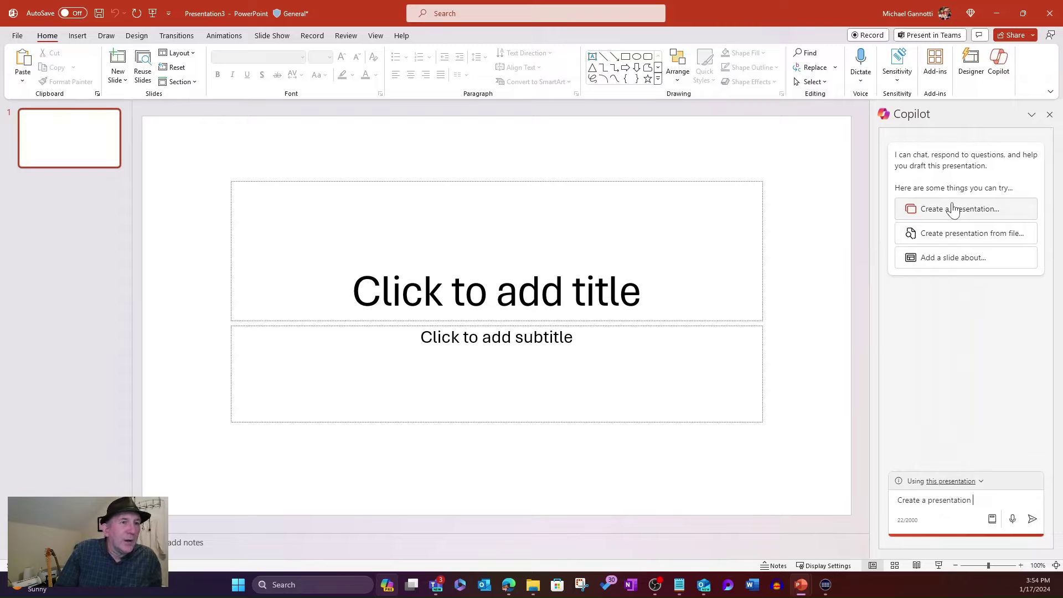
{"action": "left_click", "coordinate": [992, 521]}
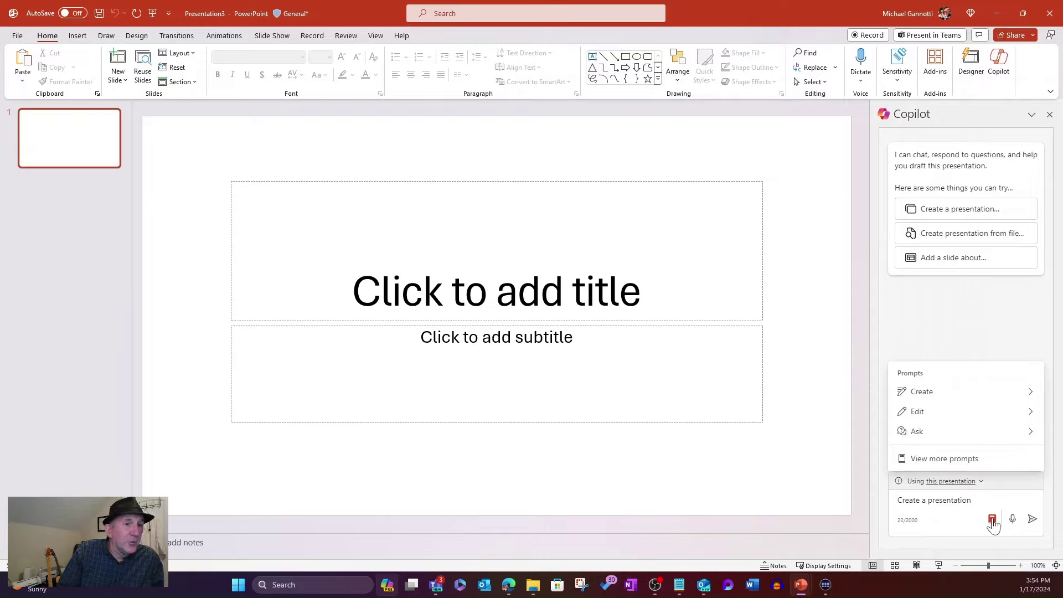
{"action": "left_click", "coordinate": [932, 395]}
{"action": "left_click", "coordinate": [897, 329]}
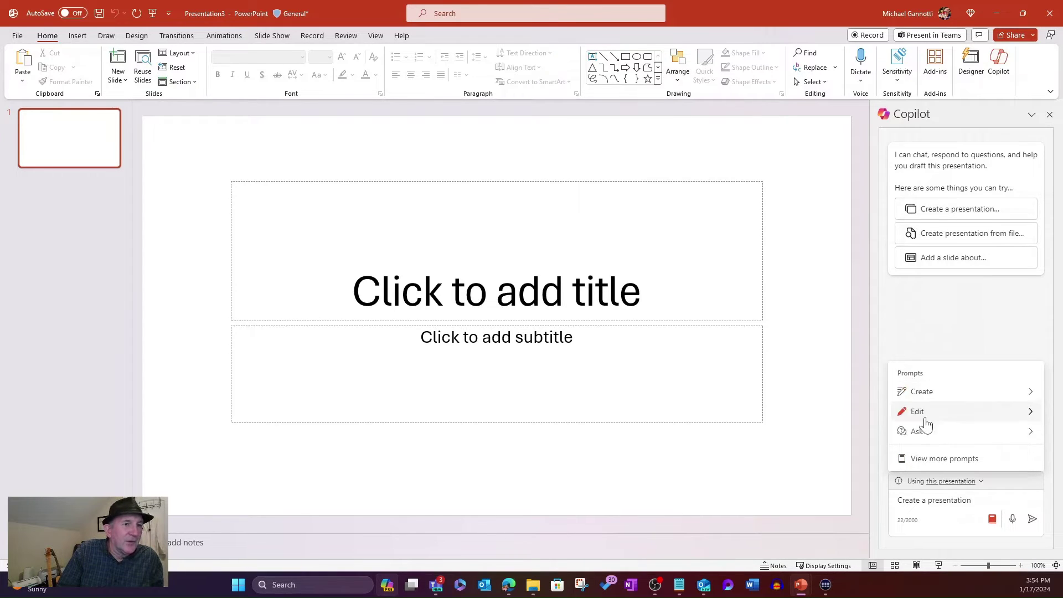
{"action": "left_click", "coordinate": [924, 460]}
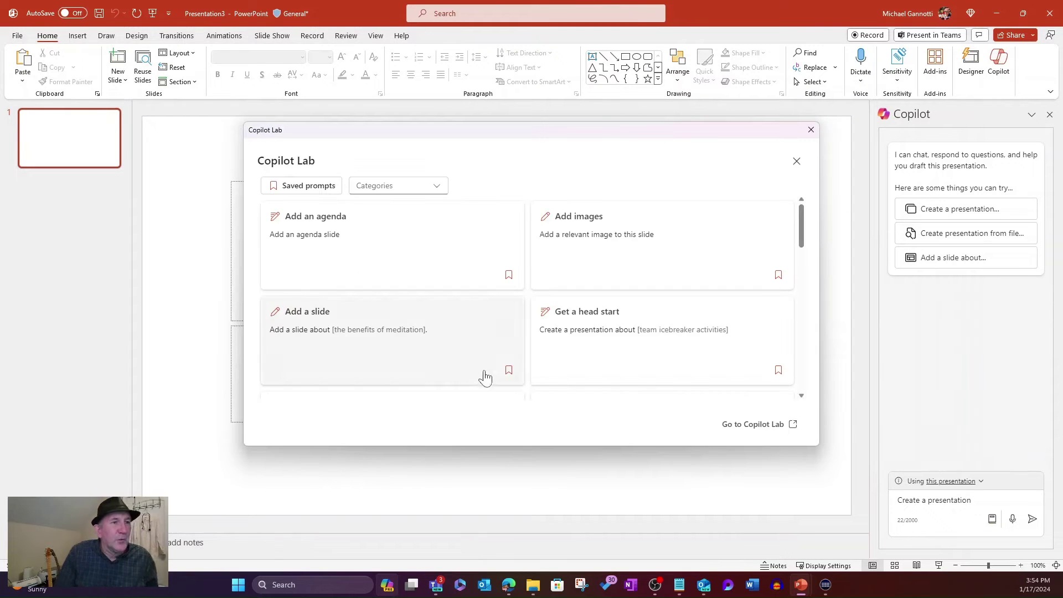
{"action": "scroll", "coordinate": [565, 370], "scroll_direction": "down", "scroll_amount": 1}
{"action": "scroll", "coordinate": [565, 370], "scroll_direction": "down", "scroll_amount": 3}
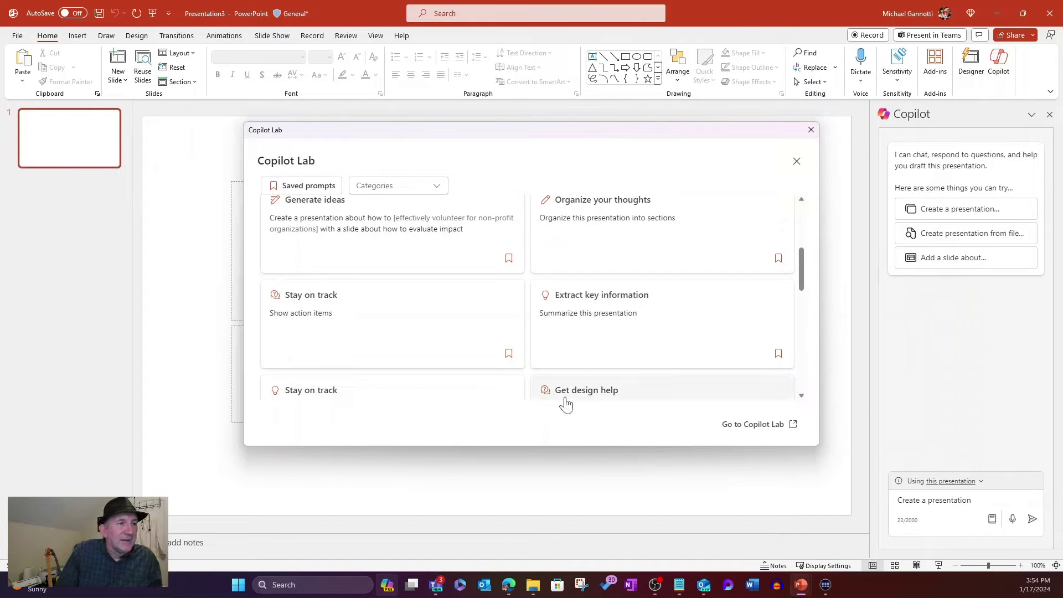
{"action": "left_click", "coordinate": [812, 130]}
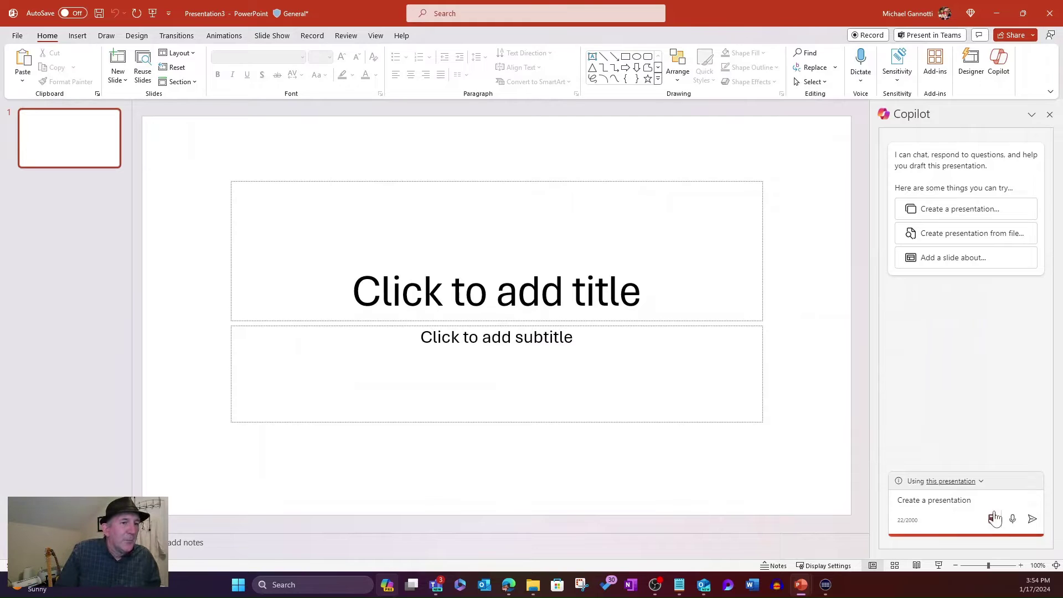
- Complete the prompt: how Microsoft 365 Copilot and Viva Suite reduce burnout and improve satisfaction and retention
{"action": "left_click", "coordinate": [974, 500]}
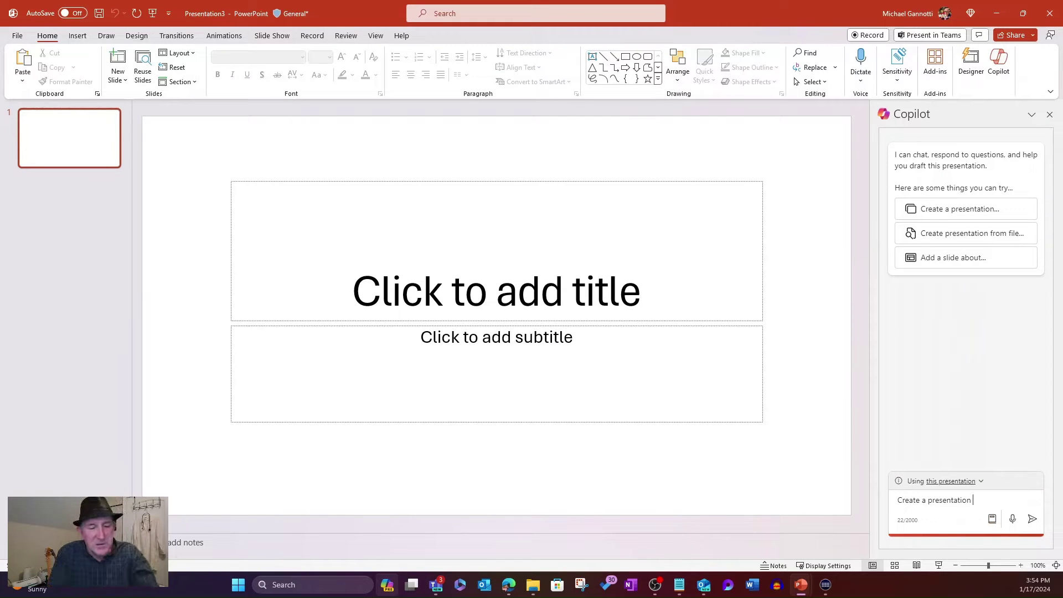
{"action": "type", "text": "about "}
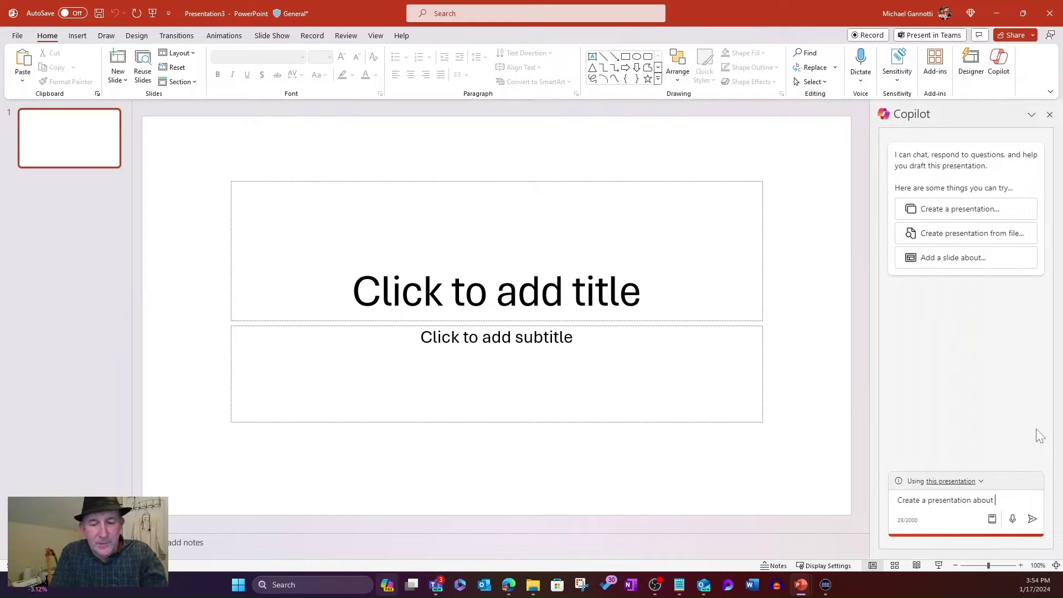
{"action": "type", "text": "how"}
{"action": "type", "text": "Microsoft 365 Copilot and the Microsoft Viva Suite, can reduce employee burnout while increasing employee job satisfaction and increasing employee job retention."}
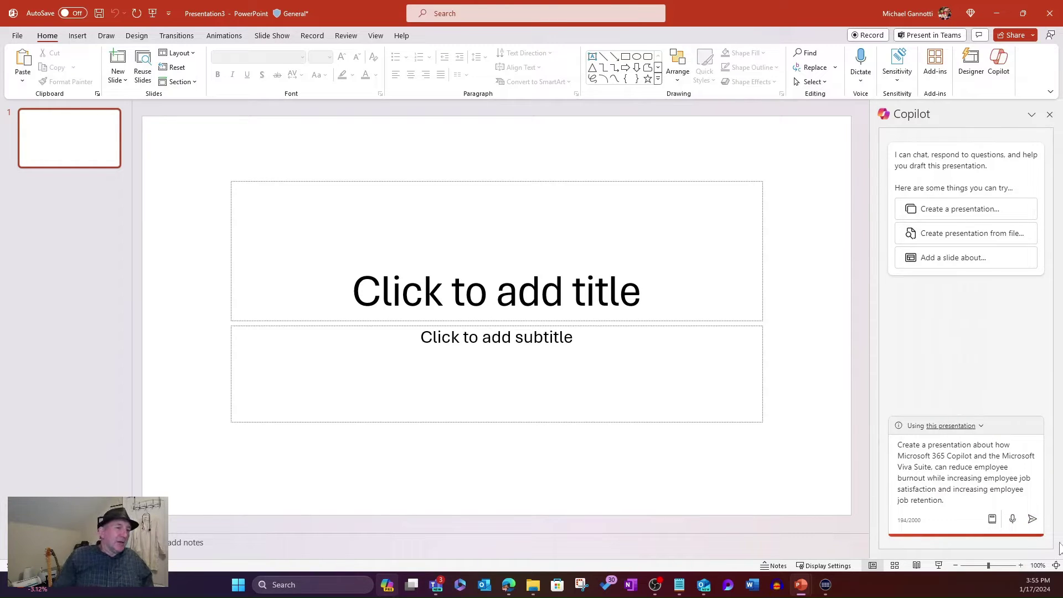
- Send the burnout prompt so Copilot generates the four-slide deck with speaker notes
{"action": "left_click", "coordinate": [1033, 519]}
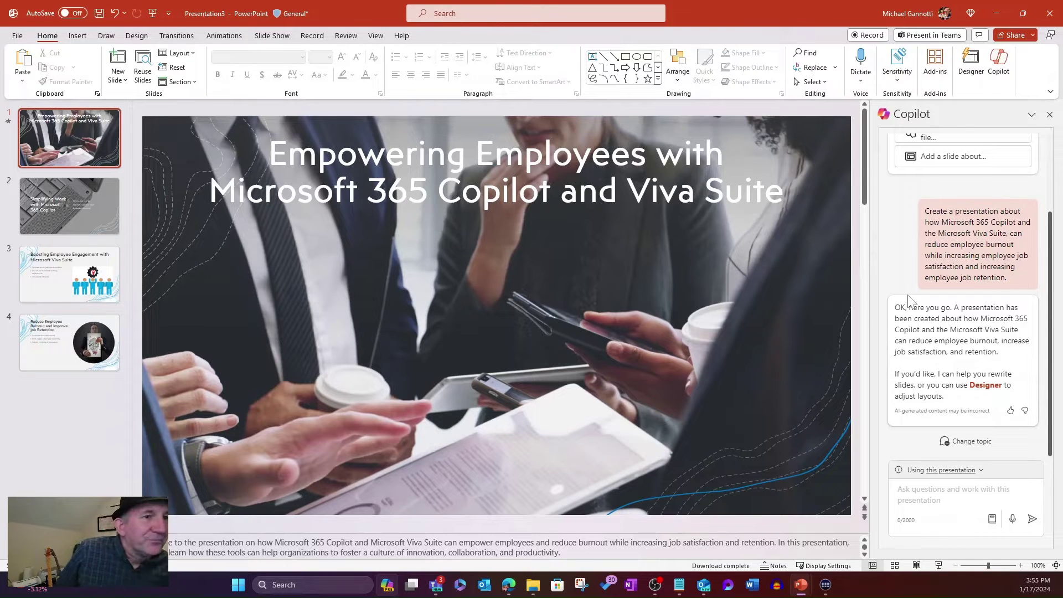
- Review slides 2–4, enlarging the notes pane to read slide 2's speaker notes
{"action": "left_click", "coordinate": [69, 212]}
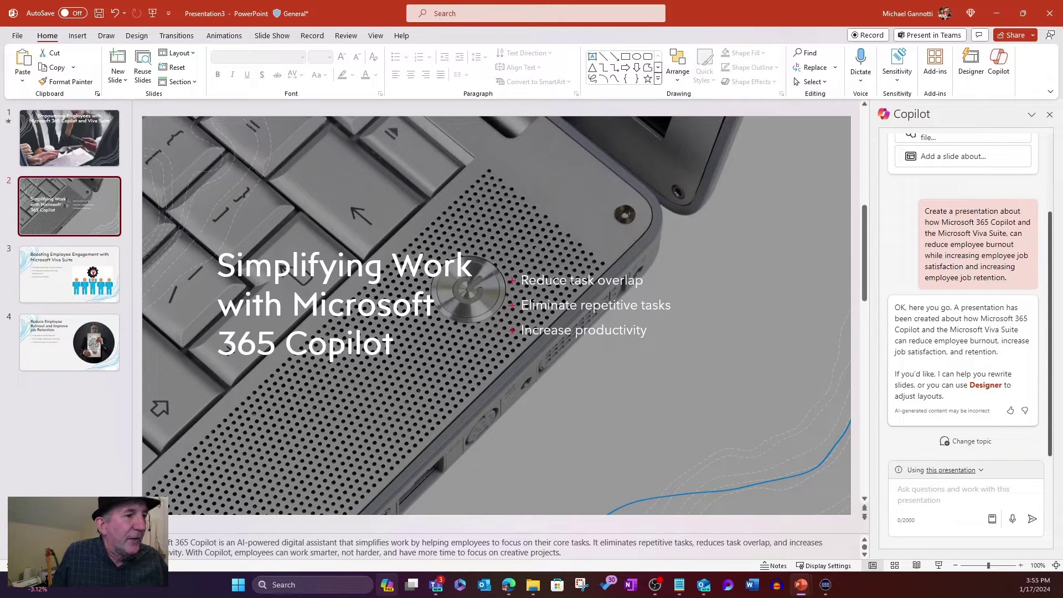
{"action": "left_click_drag", "start_coordinate": [370, 529], "coordinate": [370, 391]}
{"action": "left_click_drag", "start_coordinate": [562, 410], "coordinate": [139, 399]}
{"action": "left_click", "coordinate": [74, 297]}
{"action": "left_click", "coordinate": [66, 359]}
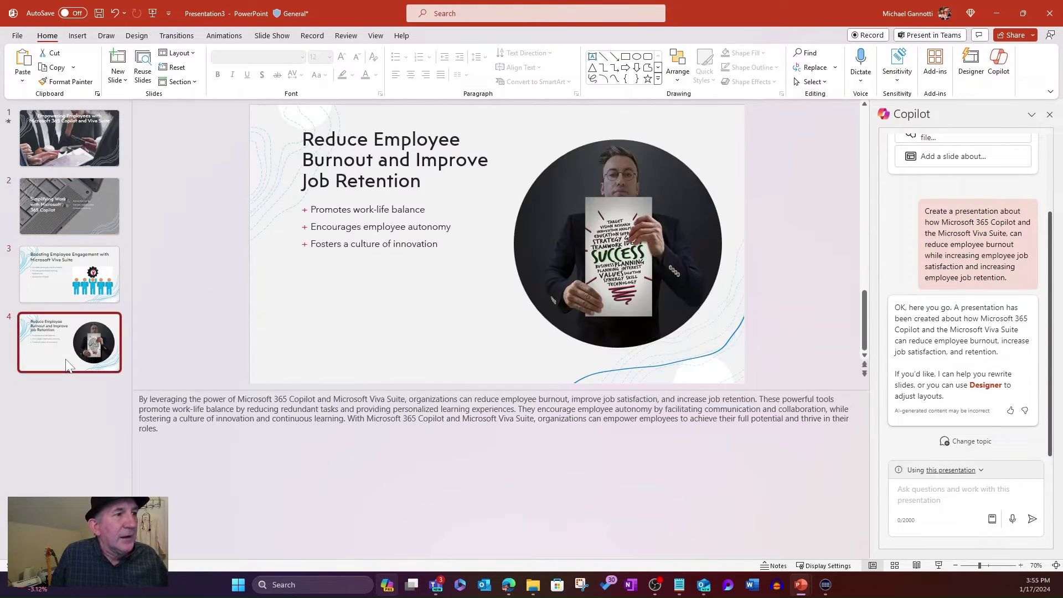
- Step through all four slides again from the title slide, ending after slide 4
{"action": "left_click", "coordinate": [59, 155]}
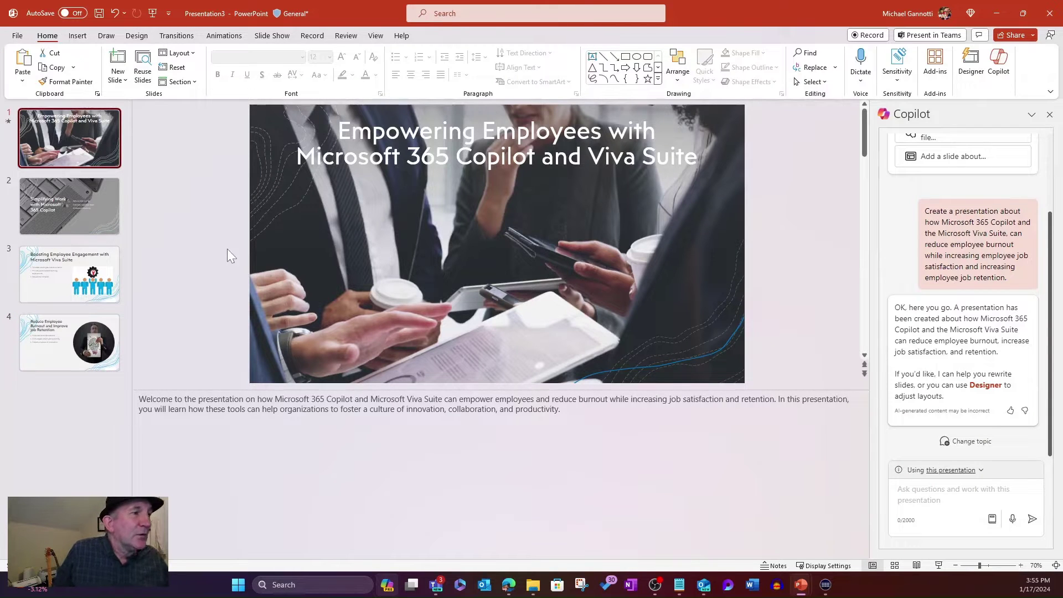
{"action": "left_click", "coordinate": [61, 201]}
{"action": "left_click", "coordinate": [35, 296]}
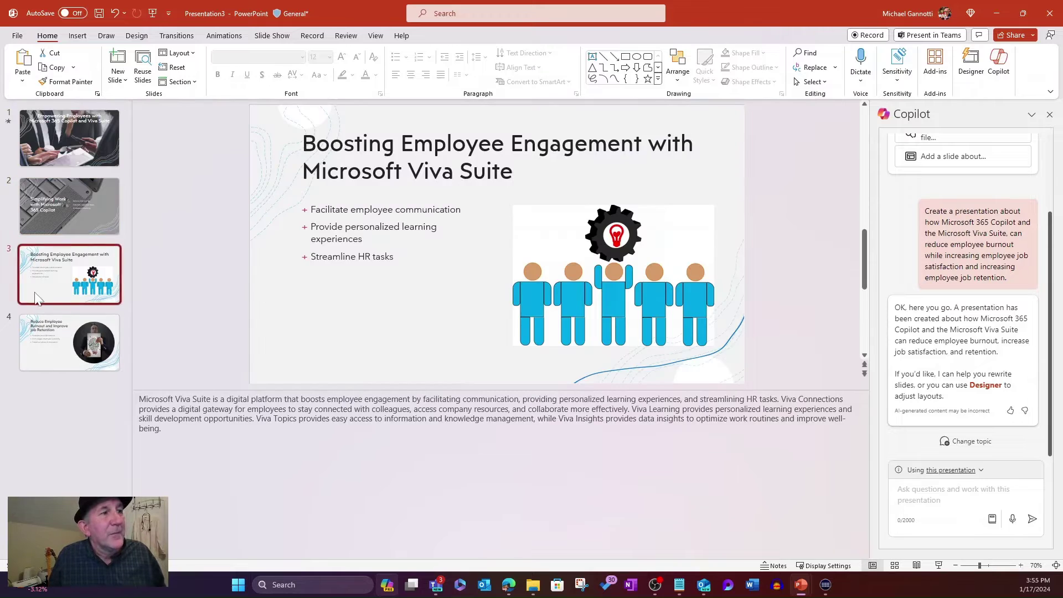
{"action": "left_click", "coordinate": [36, 335]}
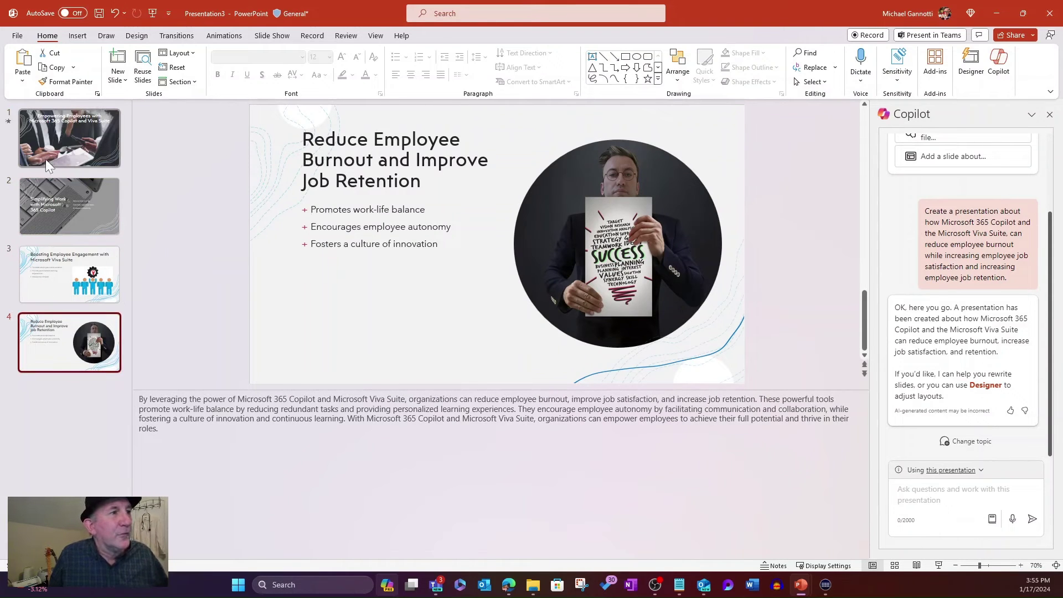
{"action": "left_click", "coordinate": [49, 151]}
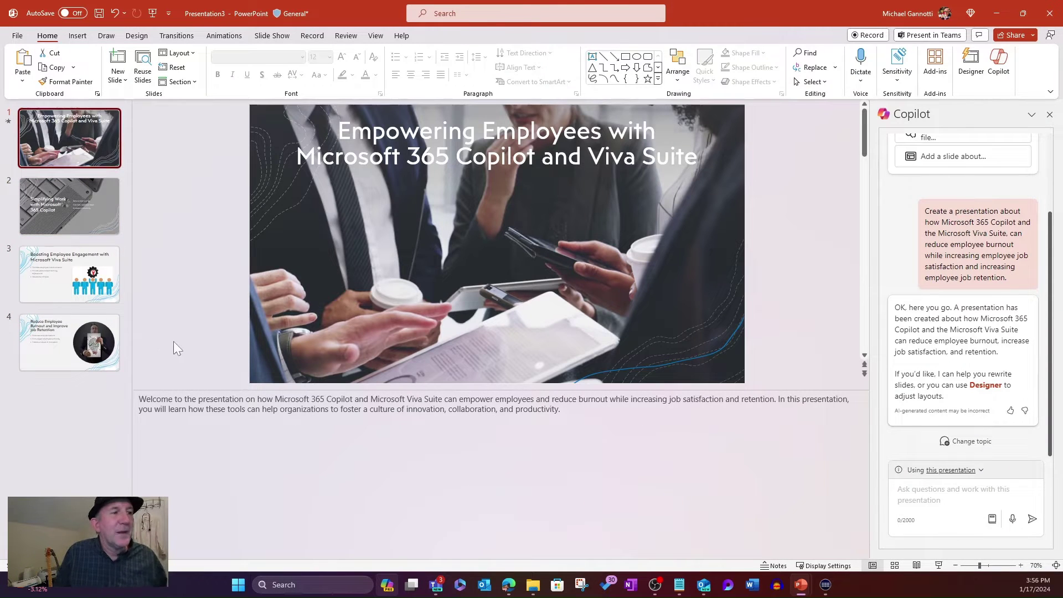
{"action": "scroll", "coordinate": [222, 459], "scroll_direction": "up", "scroll_amount": 3}
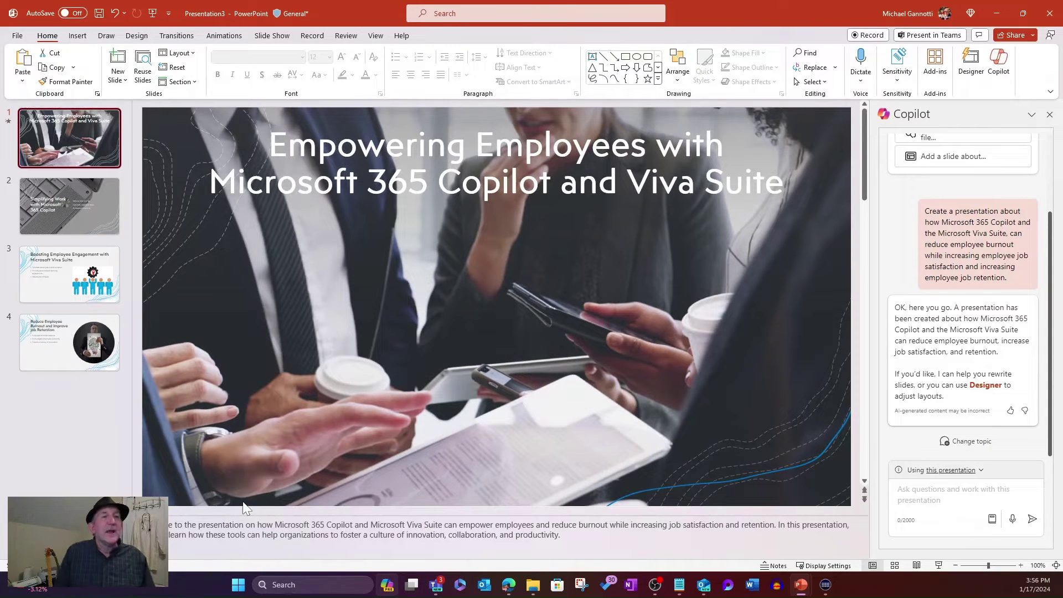
{"action": "mouse_move", "coordinate": [369, 363]}
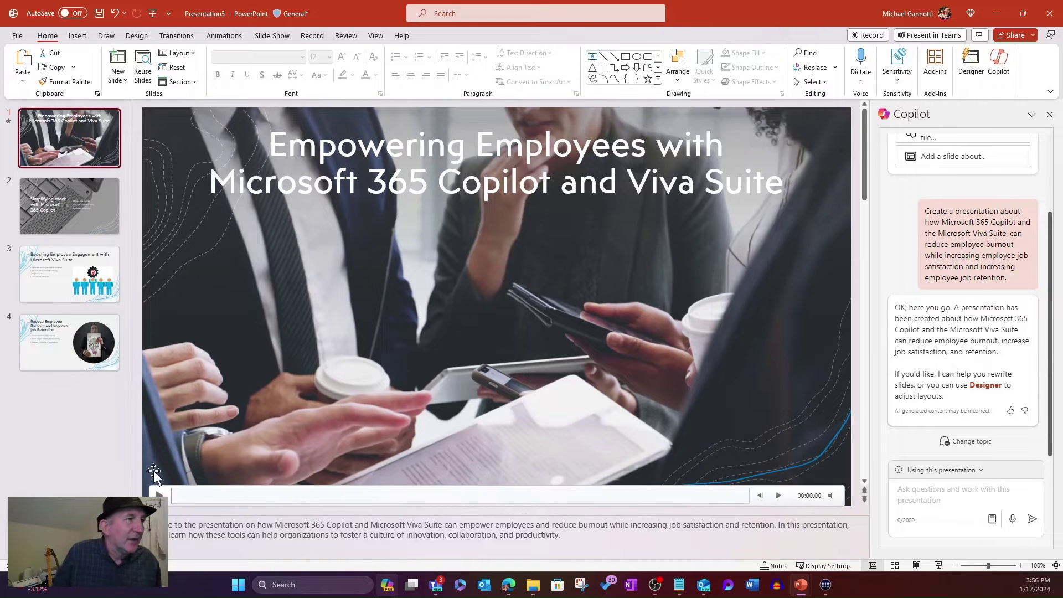
{"action": "left_click", "coordinate": [74, 400]}
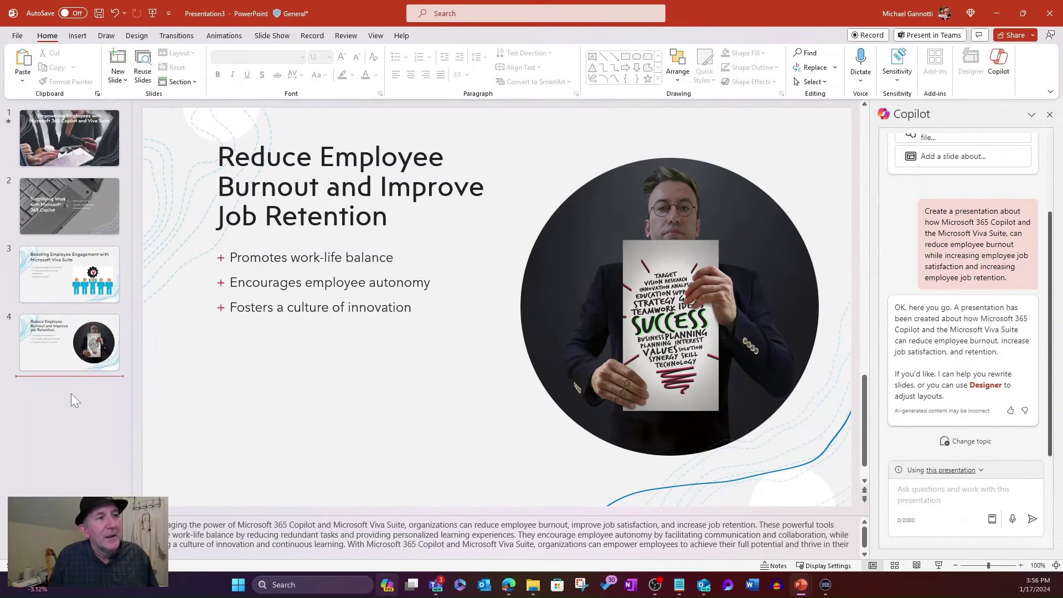
- Ask Copilot to add a slide about fast, effortless PowerPoint deck creation with Copilot
{"action": "left_click", "coordinate": [947, 160]}
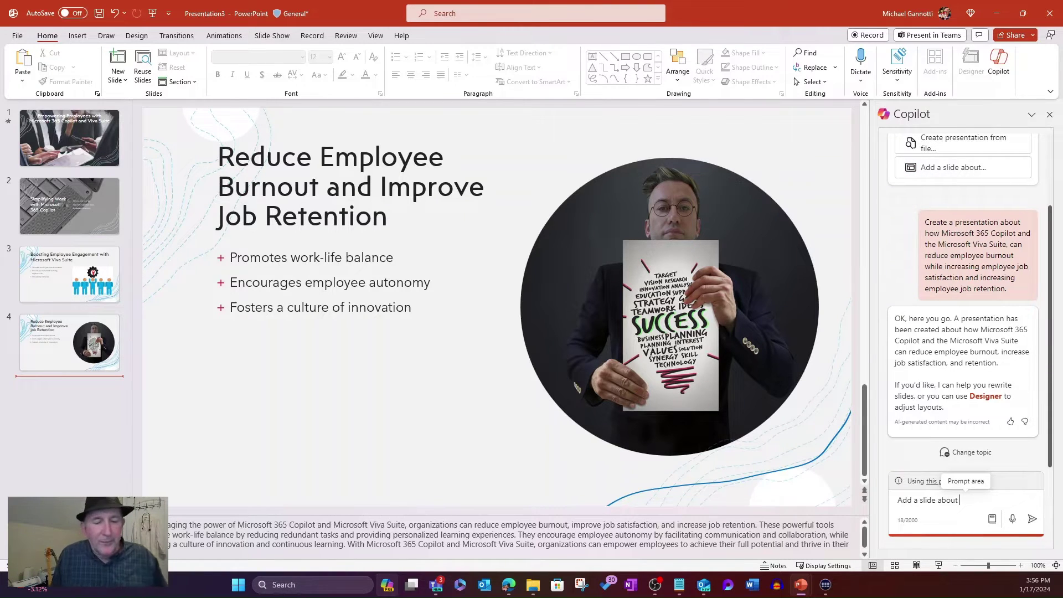
{"action": "type", "text": "how Microsoft Co"}
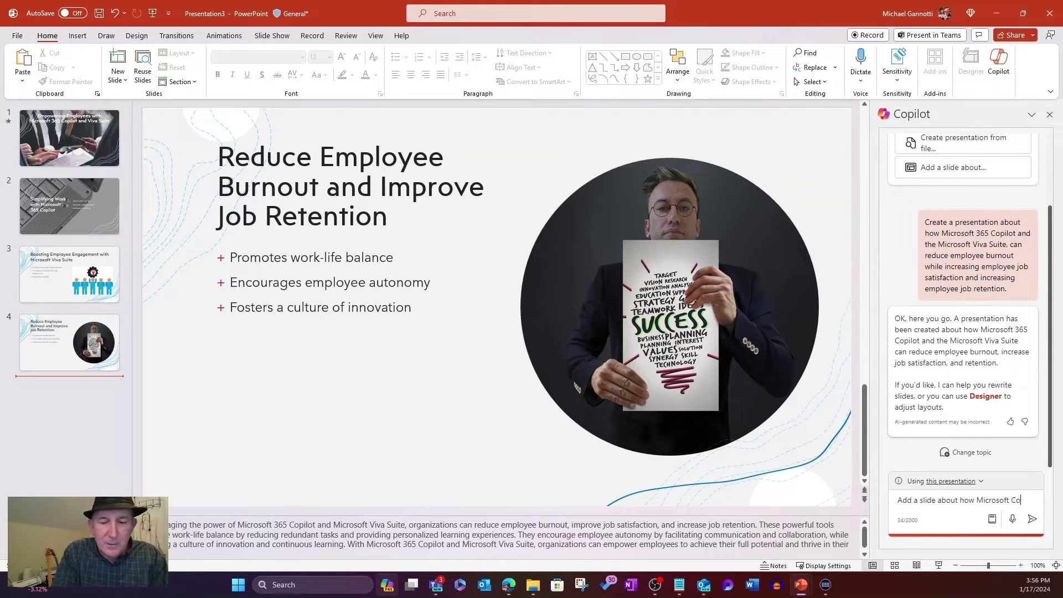
{"action": "type", "text": "t"}
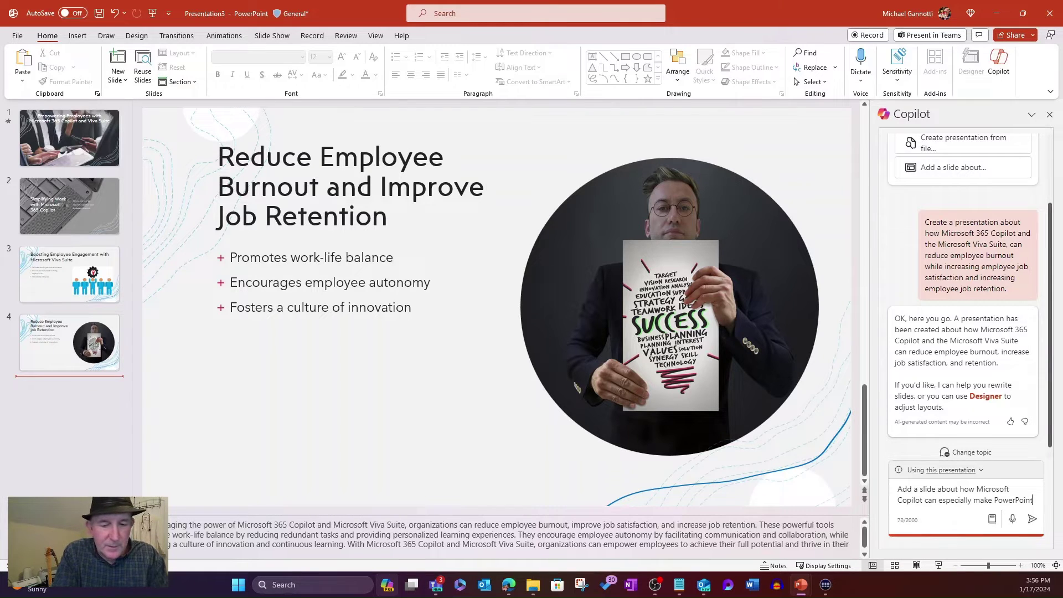
{"action": "type", "text": "slide deck creation simp"}
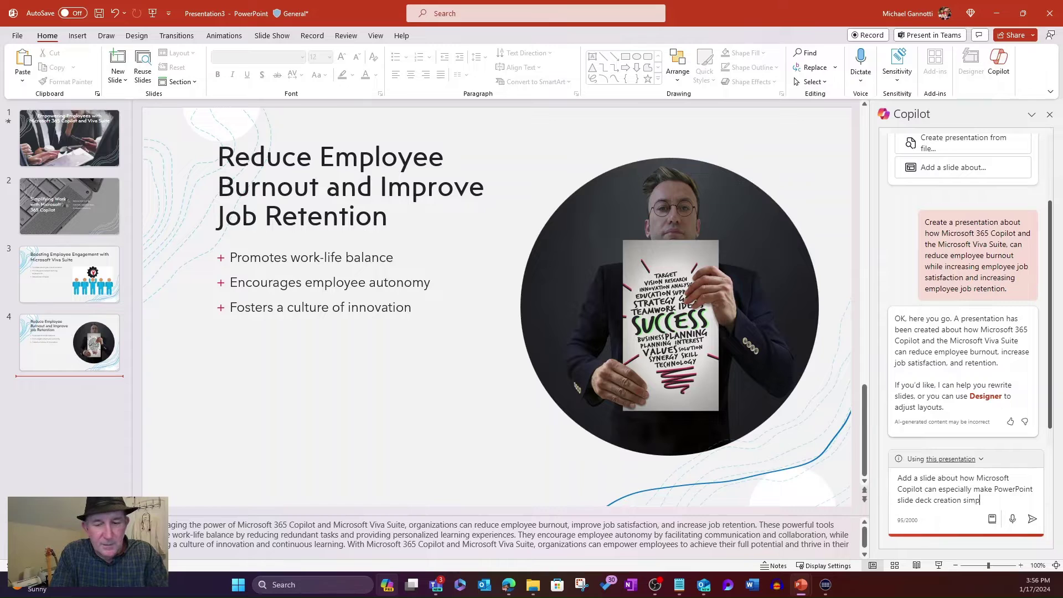
{"action": "type", "text": "and fast"}
{"action": "key", "text": "Return"}
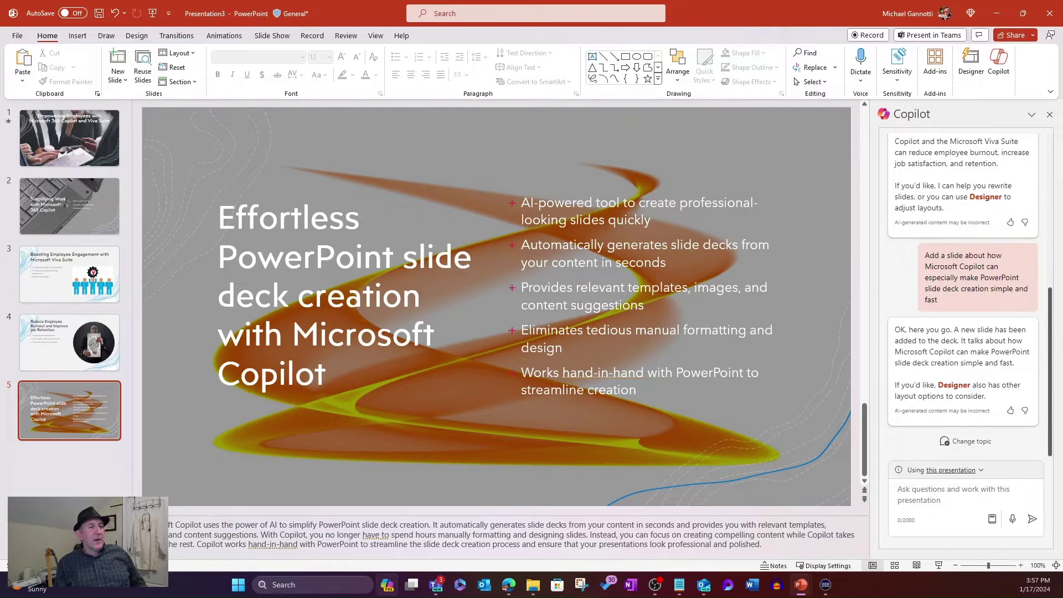
- Read slide 5's notes, then apply the Designer layout with the swirl image on the left
{"action": "left_click_drag", "start_coordinate": [507, 513], "coordinate": [507, 437]}
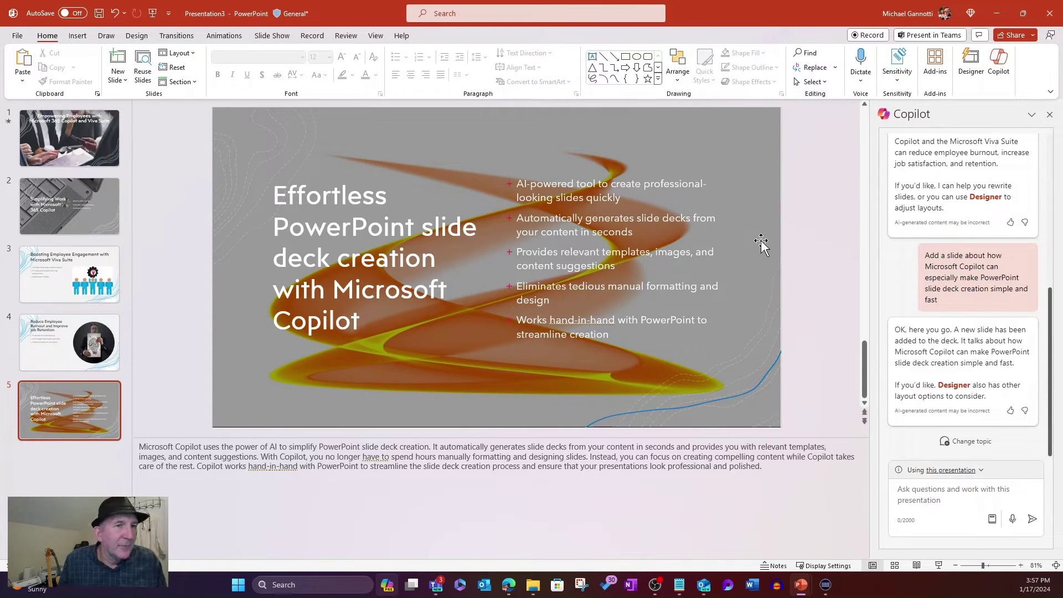
{"action": "left_click", "coordinate": [969, 65]}
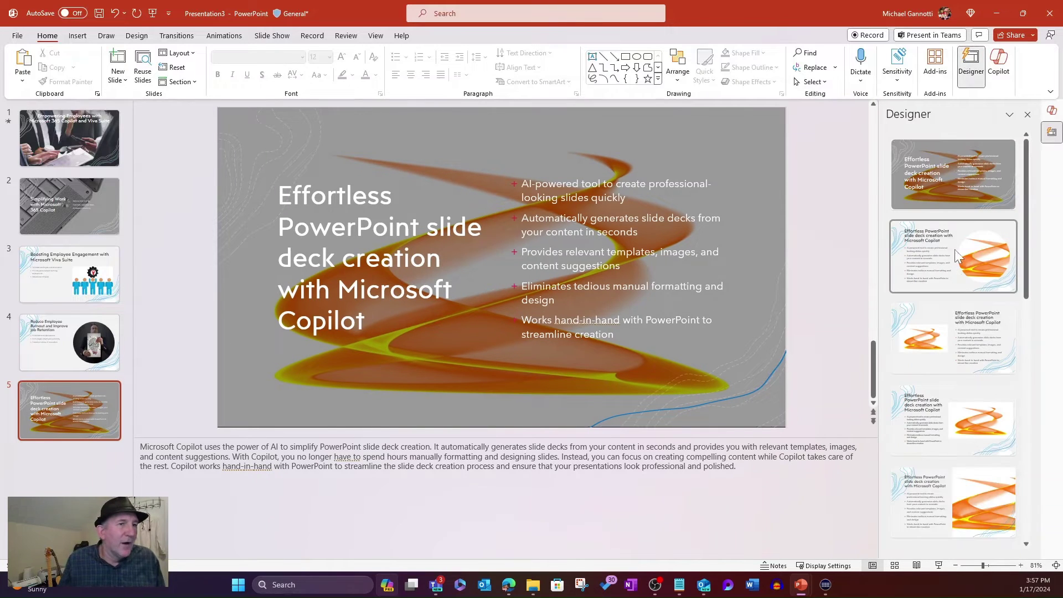
{"action": "left_click", "coordinate": [934, 343]}
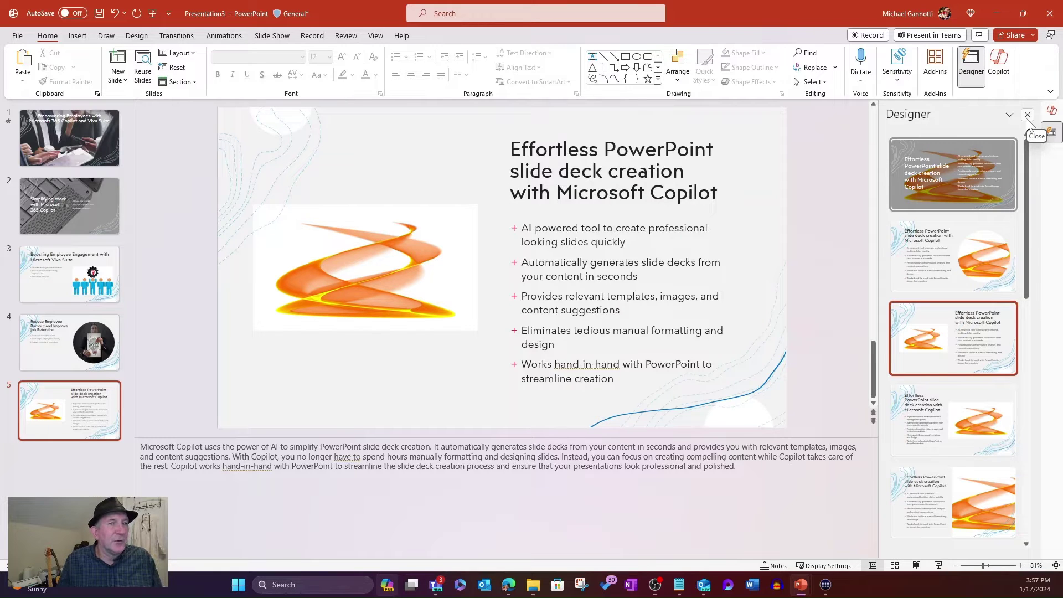
{"action": "left_click", "coordinate": [1027, 114]}
{"action": "left_click", "coordinate": [78, 470]}
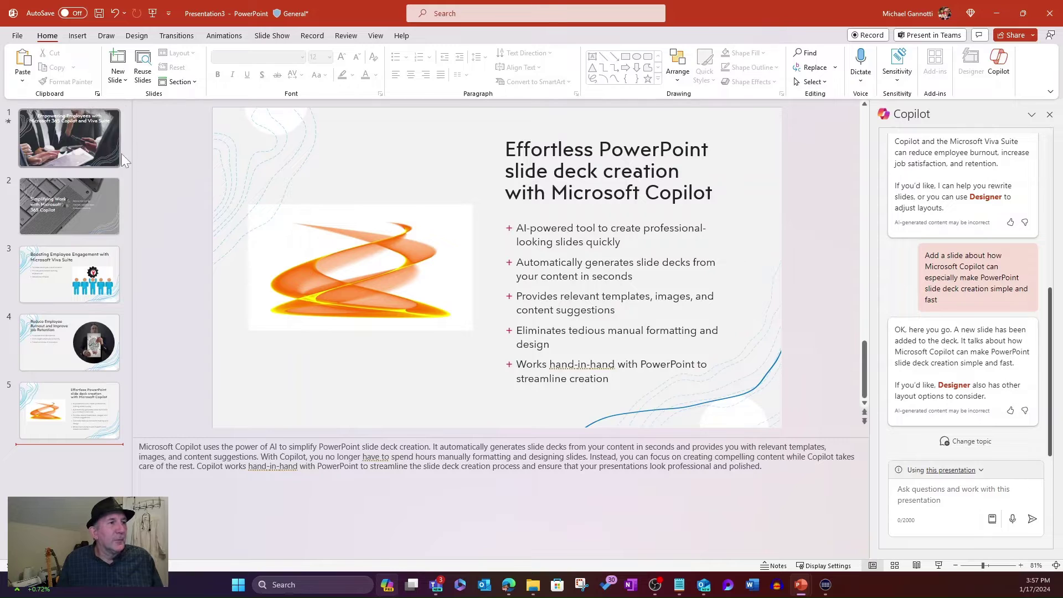
- Add a new Blank-layout slide 6 at the end of the deck
{"action": "left_click", "coordinate": [118, 78]}
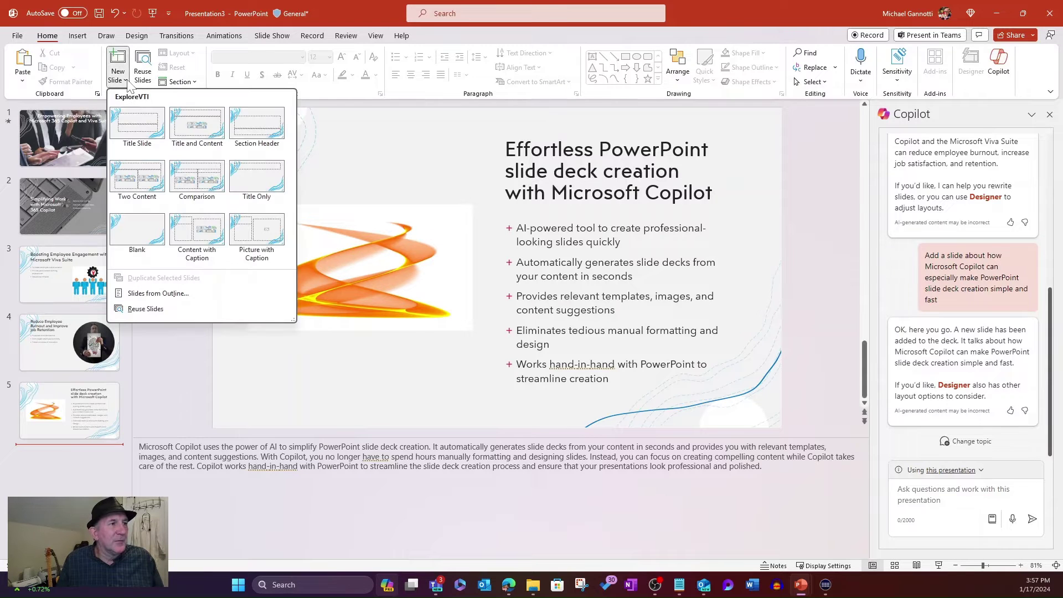
{"action": "left_click", "coordinate": [125, 240]}
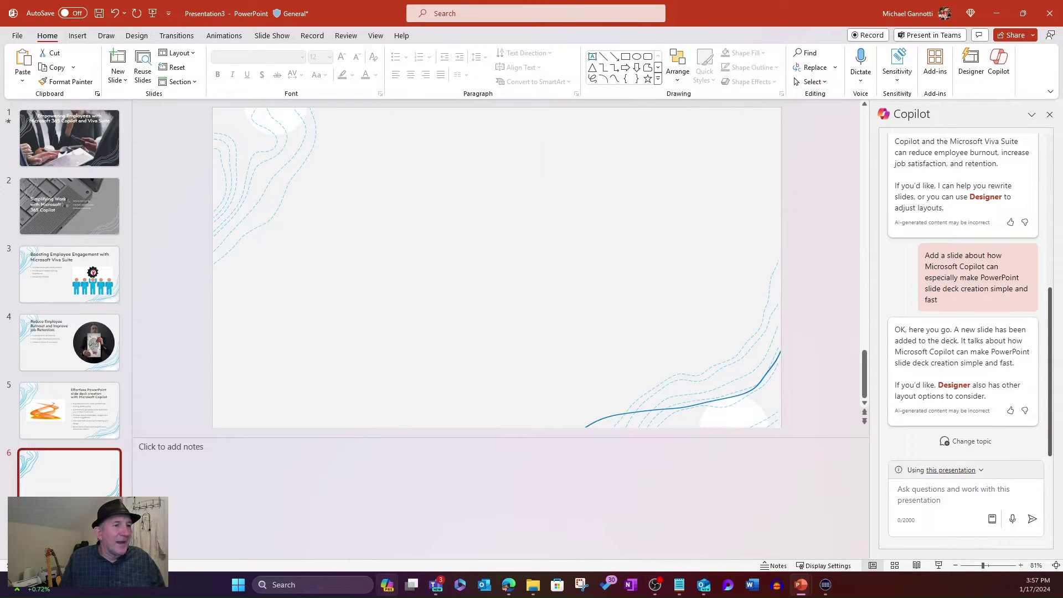
{"action": "left_click", "coordinate": [935, 501]}
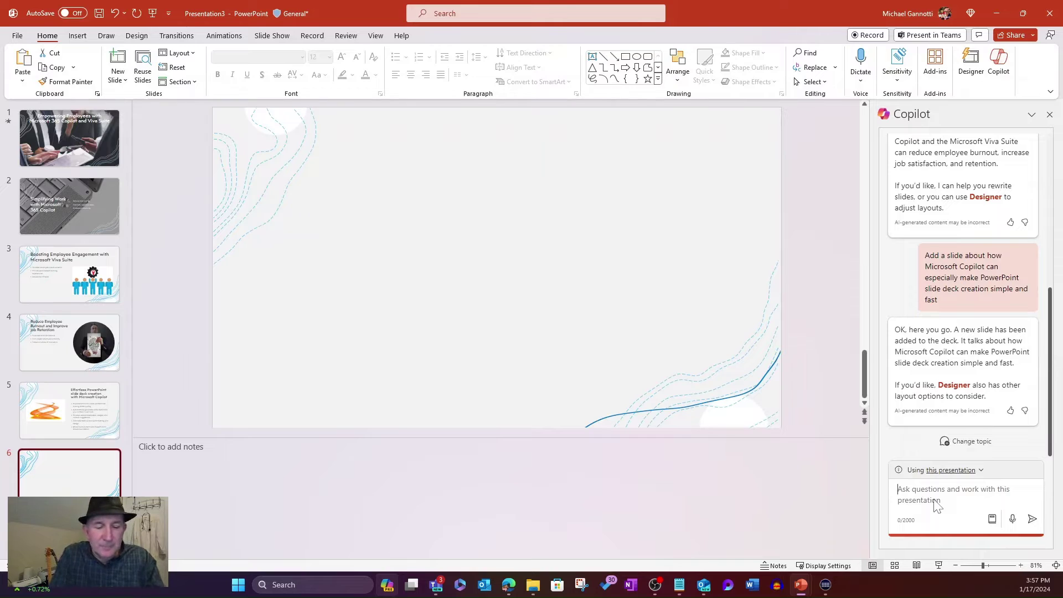
- Have Copilot add a picture of a woman wearing sunglasses riding a bike to slide 6
{"action": "type", "text": "add a p"}
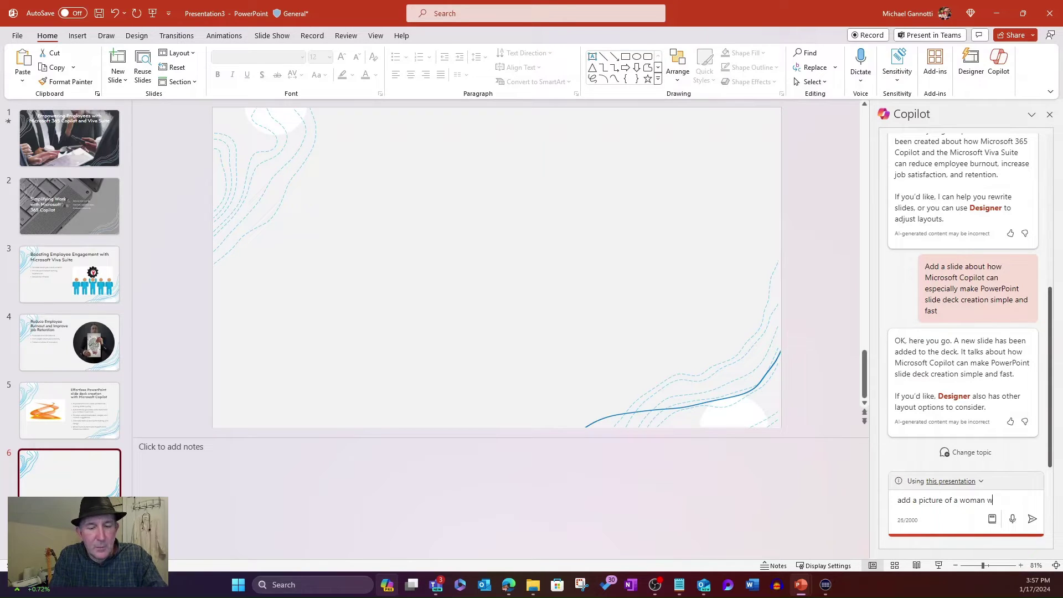
{"action": "type", "text": "icture of a woman w"}
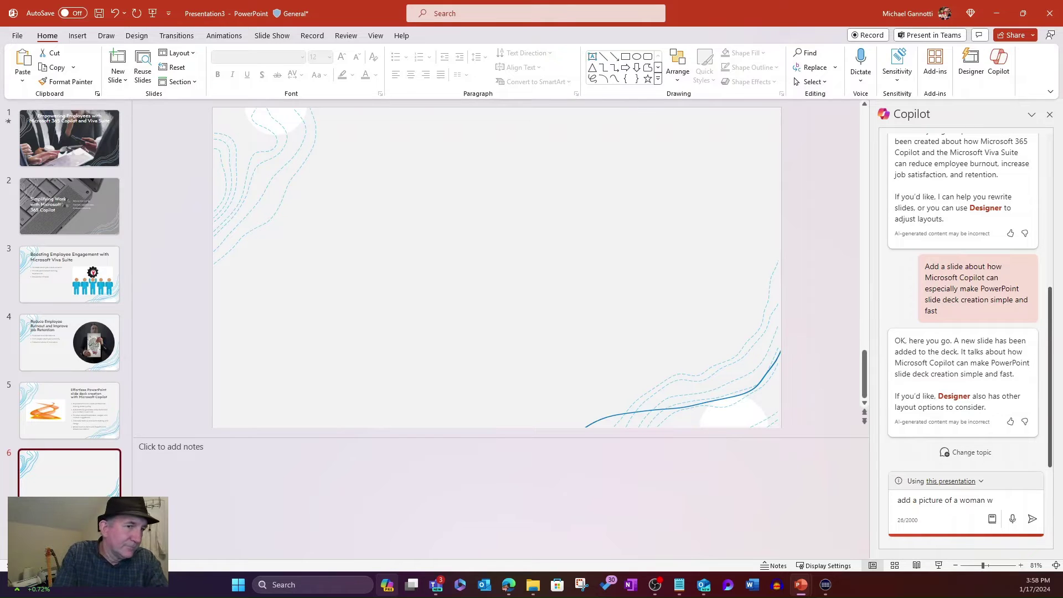
{"action": "type", "text": "eari"}
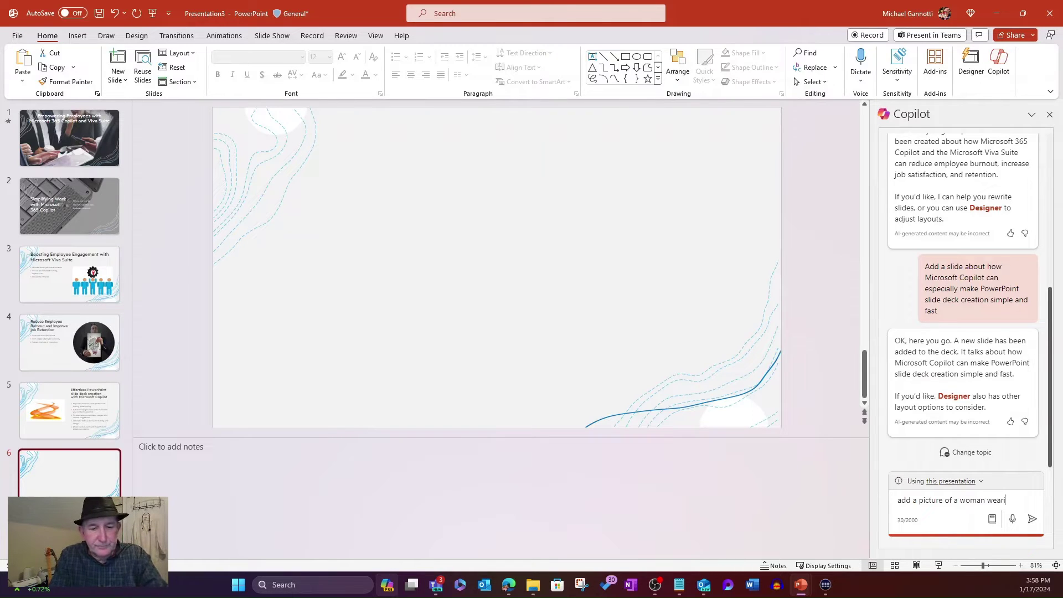
{"action": "type", "text": "ng sung"}
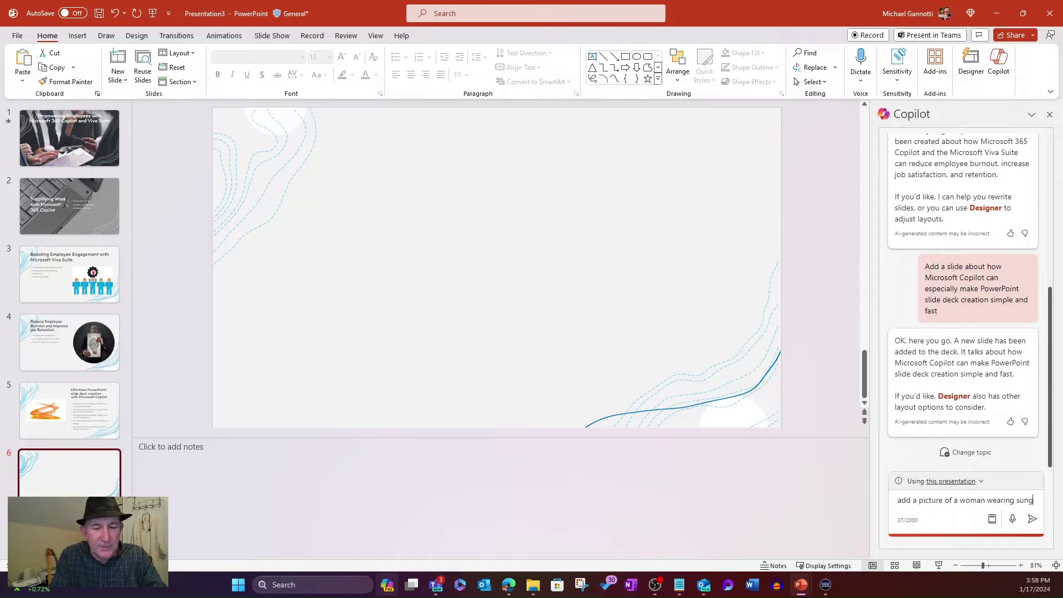
{"action": "type", "text": "lasses"}
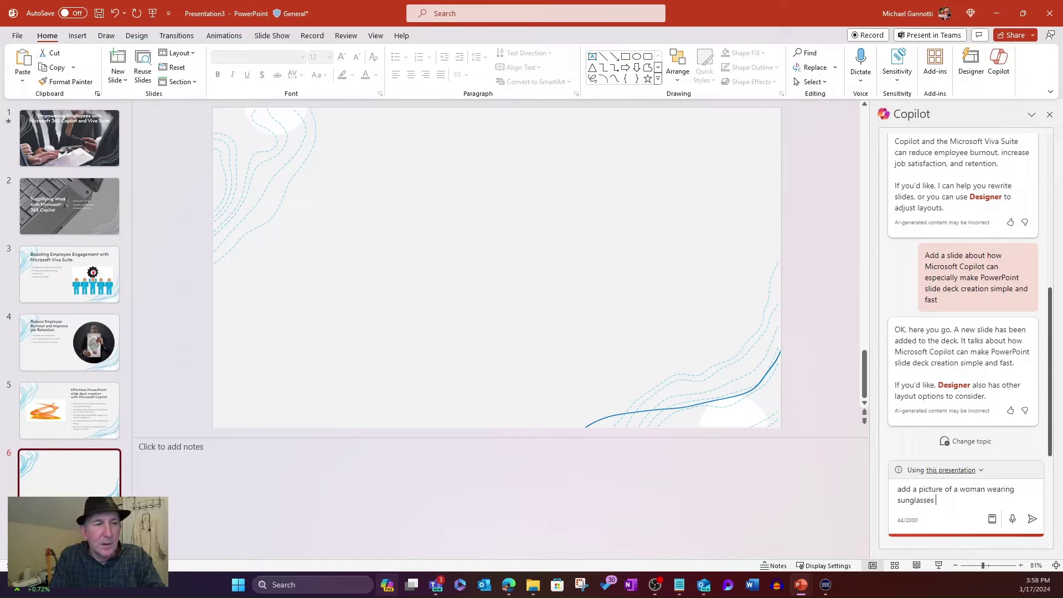
{"action": "type", "text": " rid"}
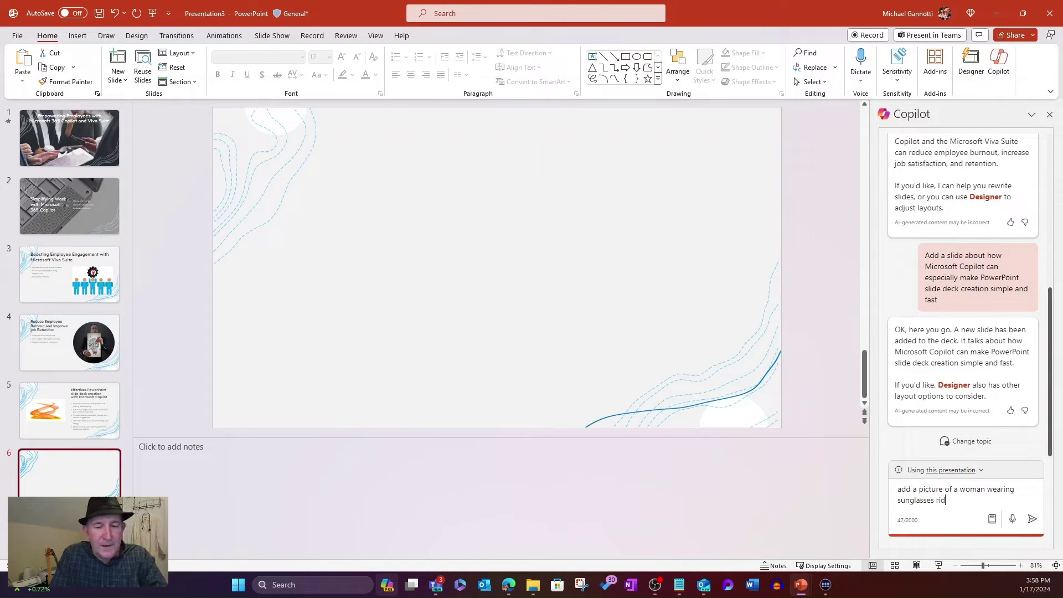
{"action": "type", "text": "ing a bike"}
{"action": "key", "text": "Return"}
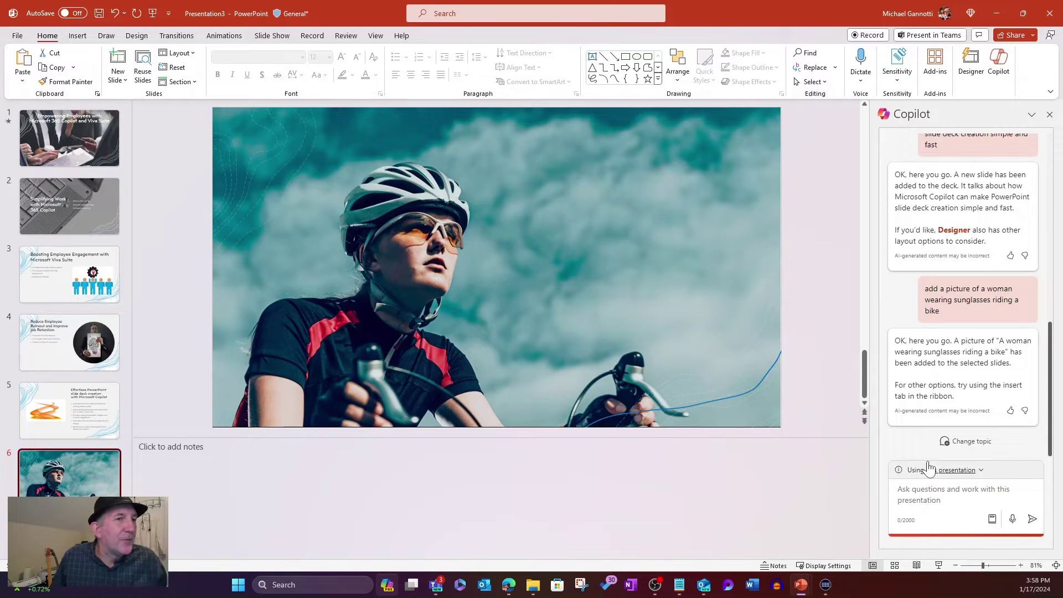
- Try the fourth and fifth Designer ideas for the cyclist slide, keeping the teal curved-accent layout
{"action": "left_click", "coordinate": [972, 69]}
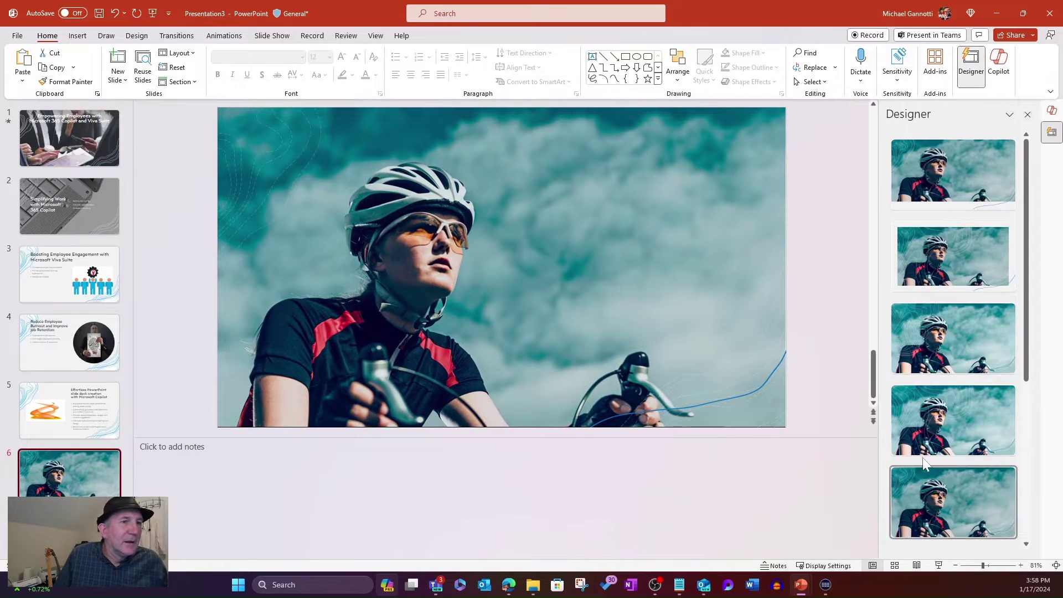
{"action": "left_click", "coordinate": [947, 440]}
{"action": "left_click", "coordinate": [926, 510]}
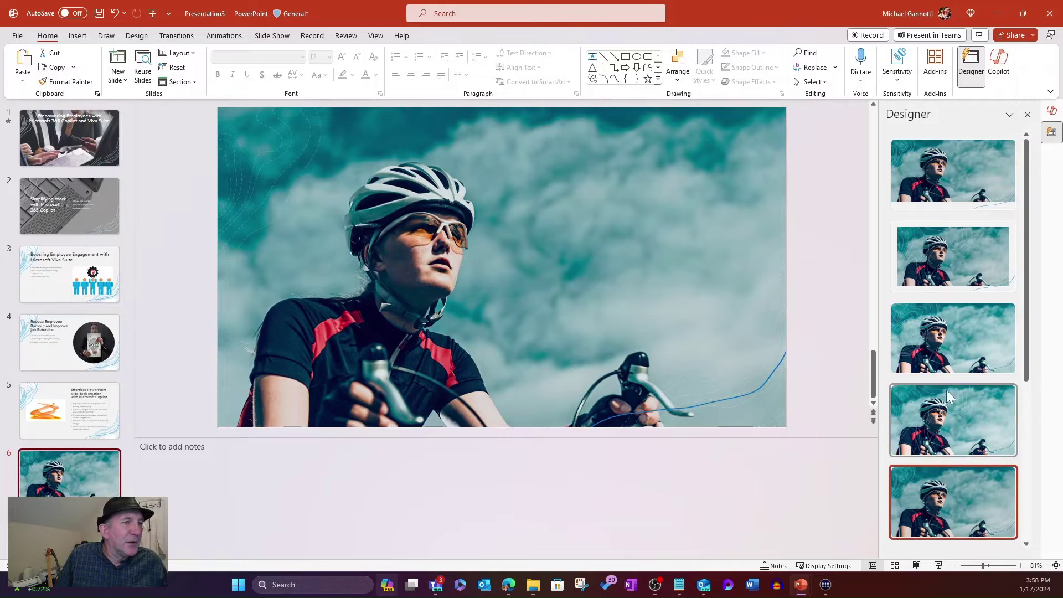
{"action": "scroll", "coordinate": [958, 421], "scroll_direction": "down", "scroll_amount": 1}
{"action": "scroll", "coordinate": [957, 467], "scroll_direction": "down", "scroll_amount": 3}
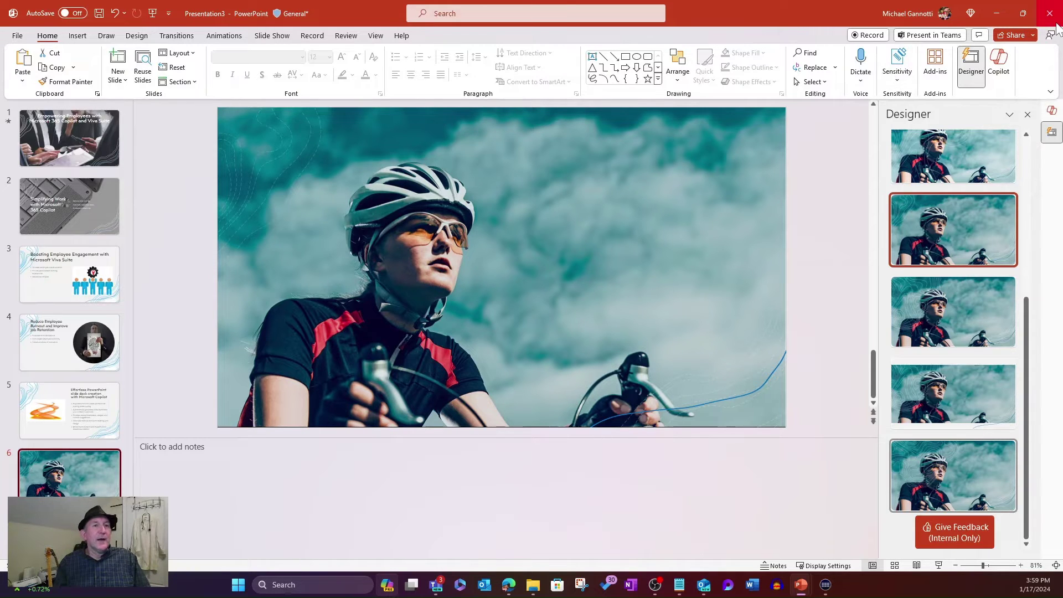
{"action": "scroll", "coordinate": [1002, 542], "scroll_direction": "up", "scroll_amount": 1}
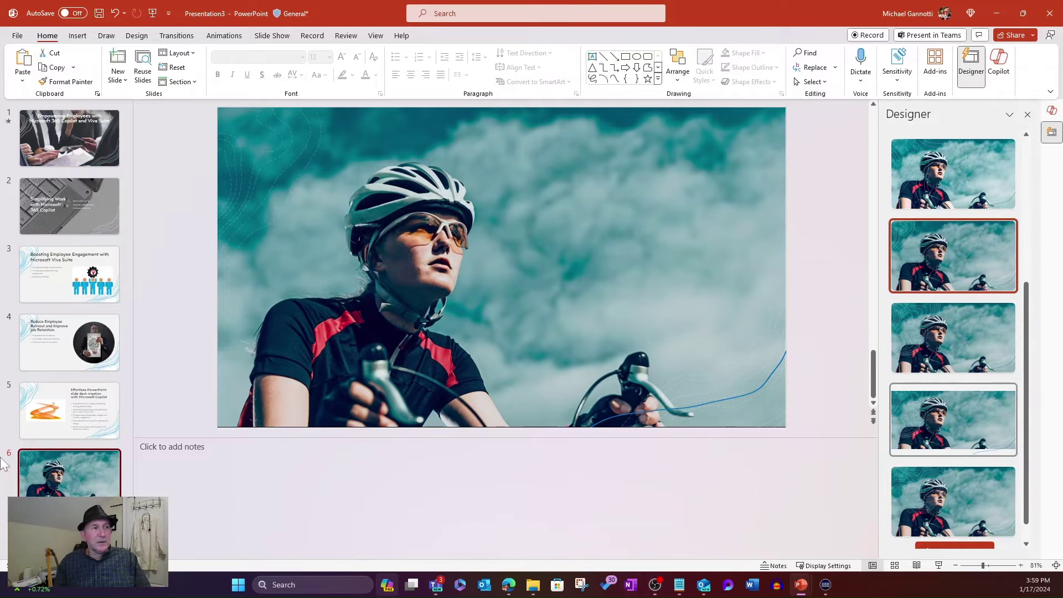
- Start a new blank presentation, Presentation4, from the File menu's New page
{"action": "left_click", "coordinate": [17, 36]}
{"action": "left_click", "coordinate": [31, 85]}
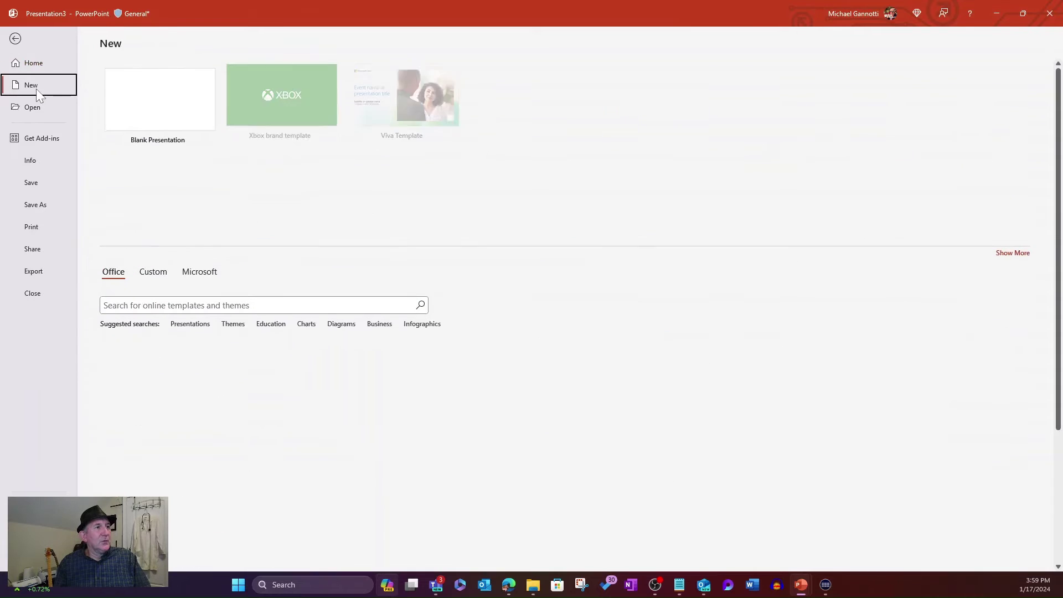
{"action": "left_click", "coordinate": [161, 116]}
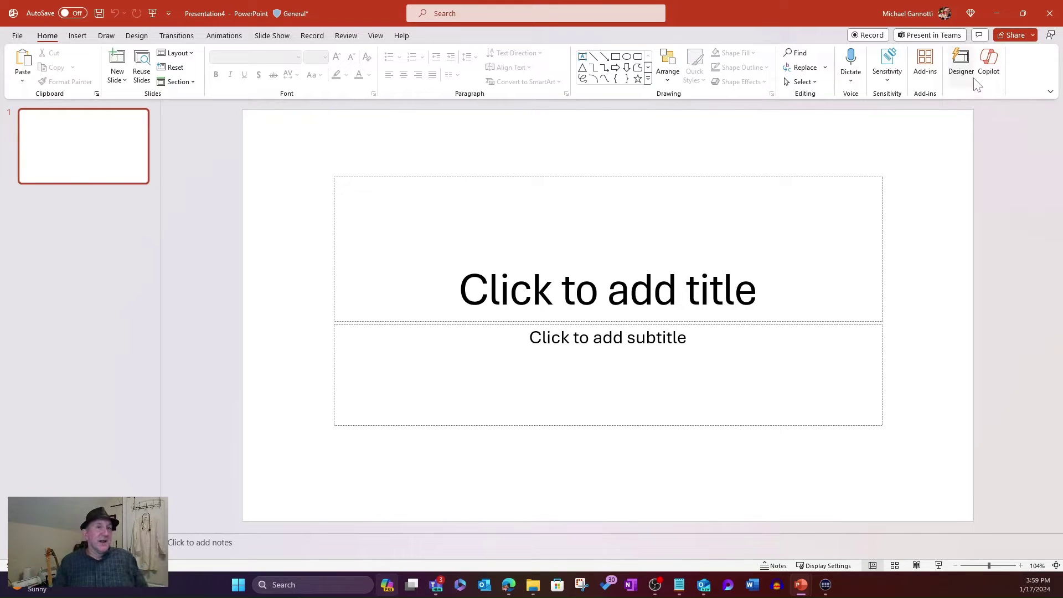
- Begin a Copilot 'Create presentation from file' request and filter the Word suggestions by 'ai'
{"action": "left_click", "coordinate": [991, 66]}
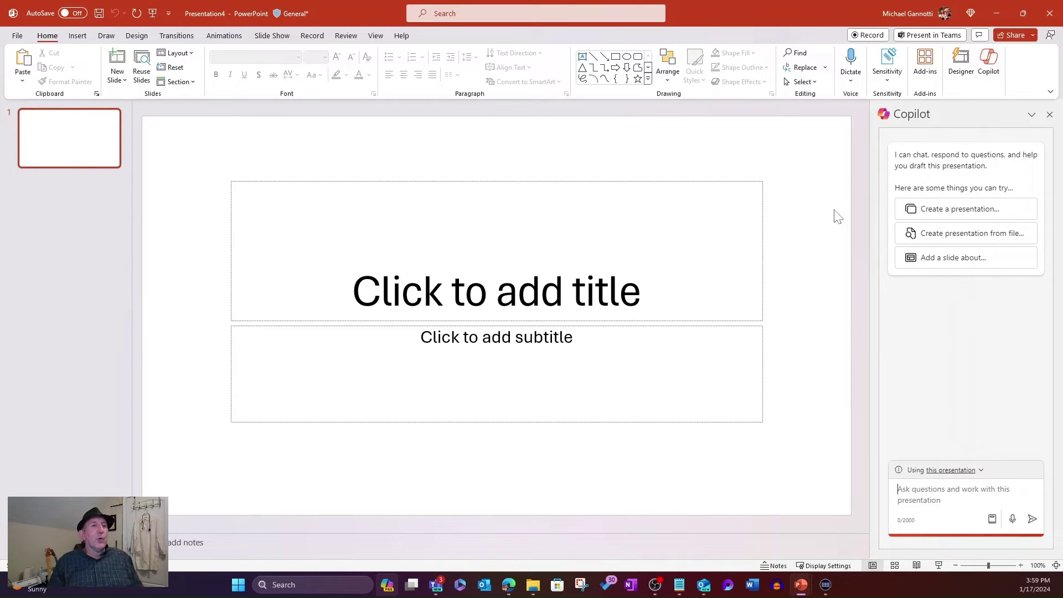
{"action": "left_click", "coordinate": [937, 241]}
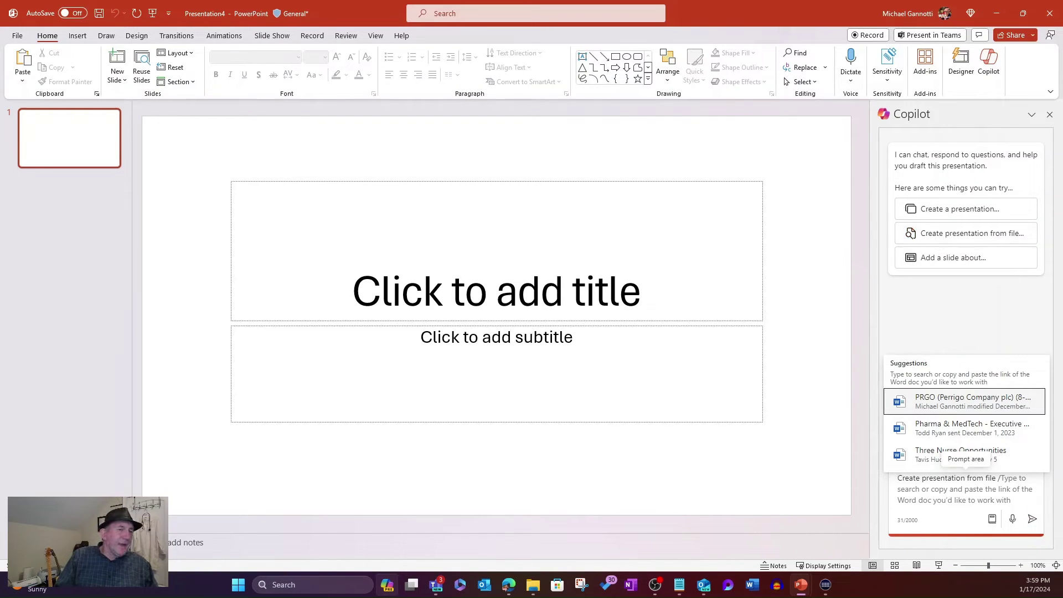
{"action": "type", "text": "ai"}
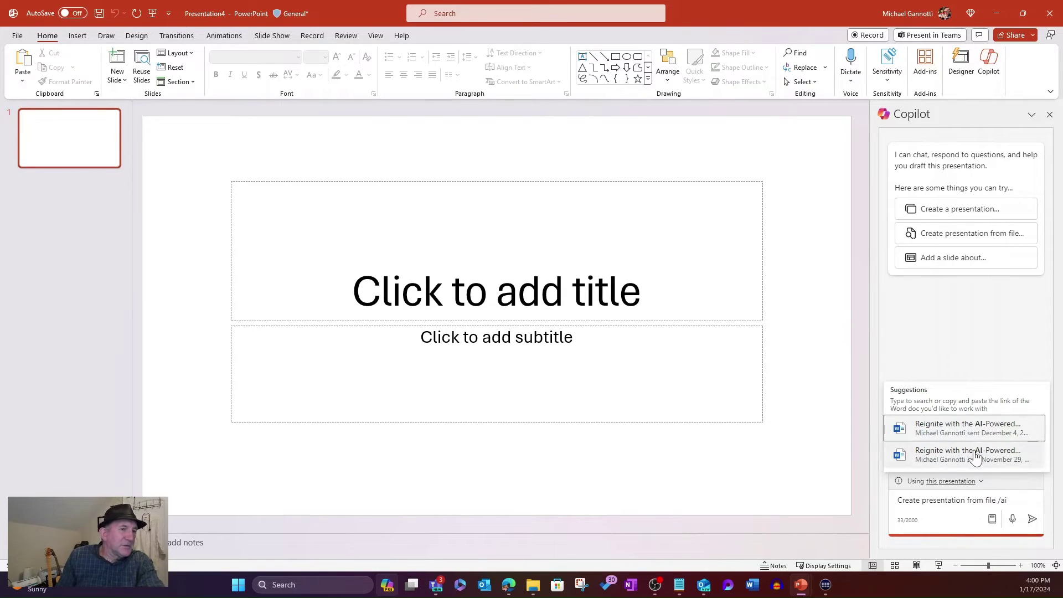
- Copy a OneDrive sharing link to the AI whitepaper document and return to Presentation4
{"action": "left_click", "coordinate": [509, 585]}
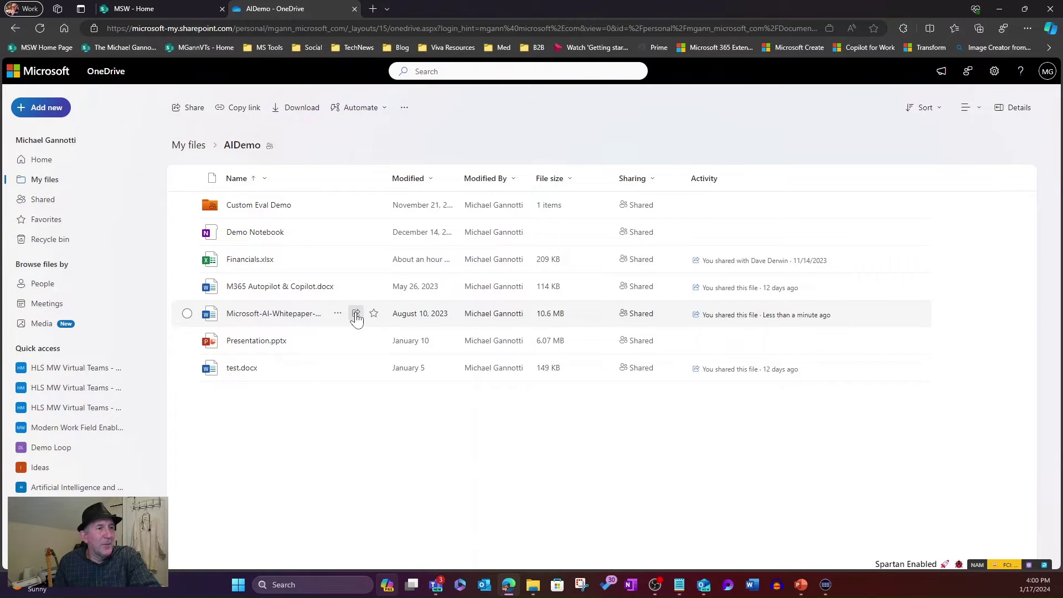
{"action": "left_click", "coordinate": [356, 314]}
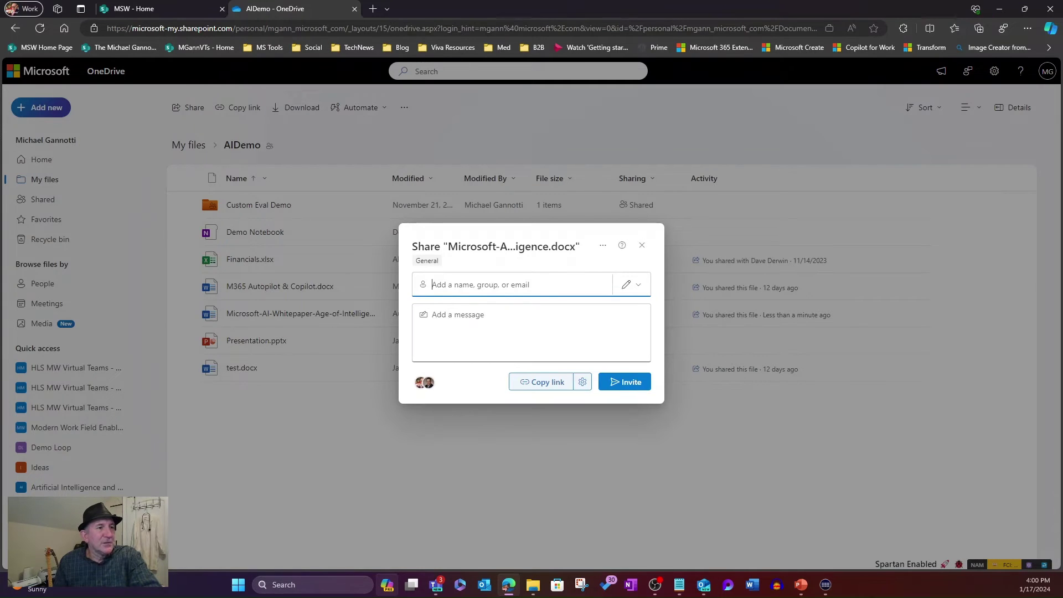
{"action": "left_click", "coordinate": [530, 382]}
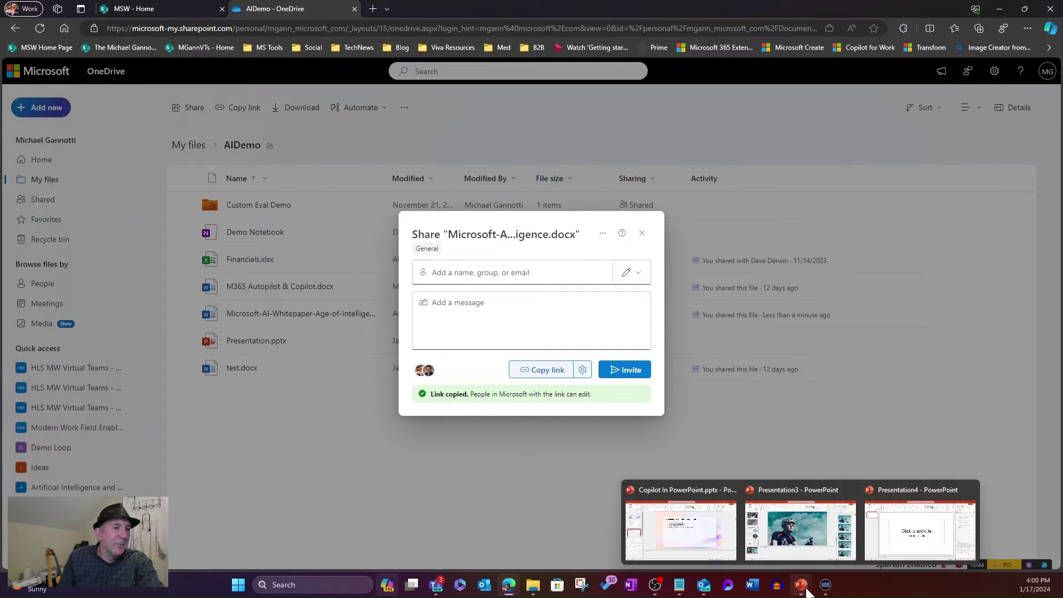
{"action": "mouse_move", "coordinate": [800, 586]}
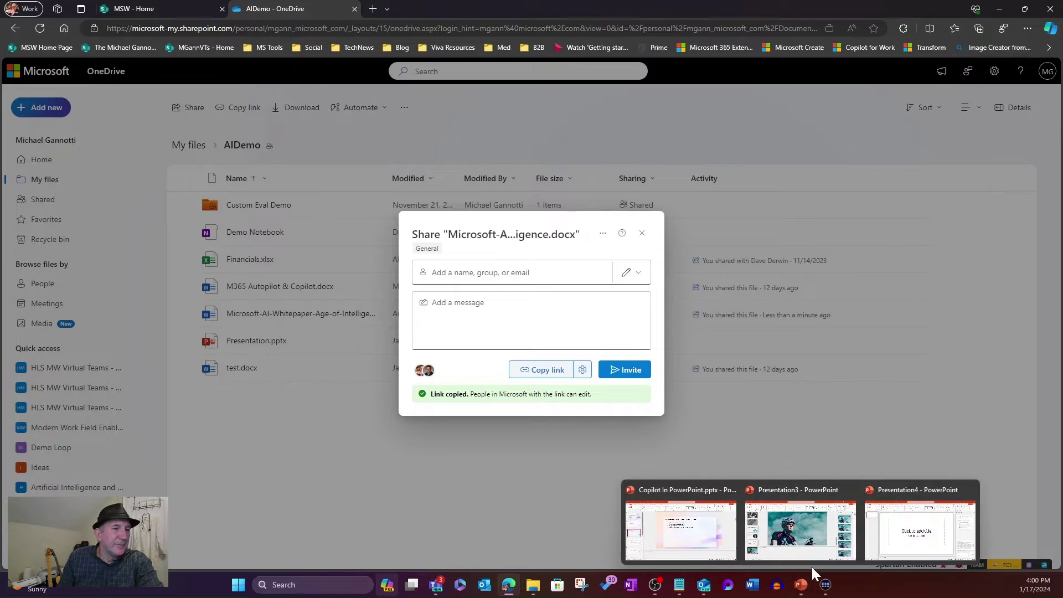
{"action": "left_click", "coordinate": [912, 540]}
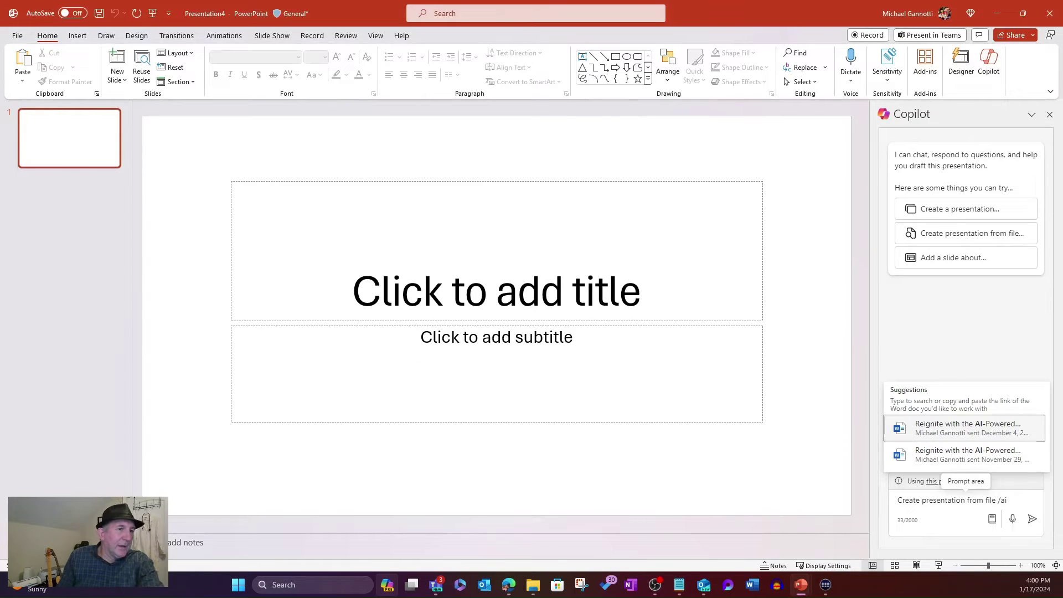
- Send the create-from-file request with the pasted whitepaper link, then re-enter it after Copilot declines
{"action": "key", "text": "Return"}
{"action": "key", "text": "BackSpace"}
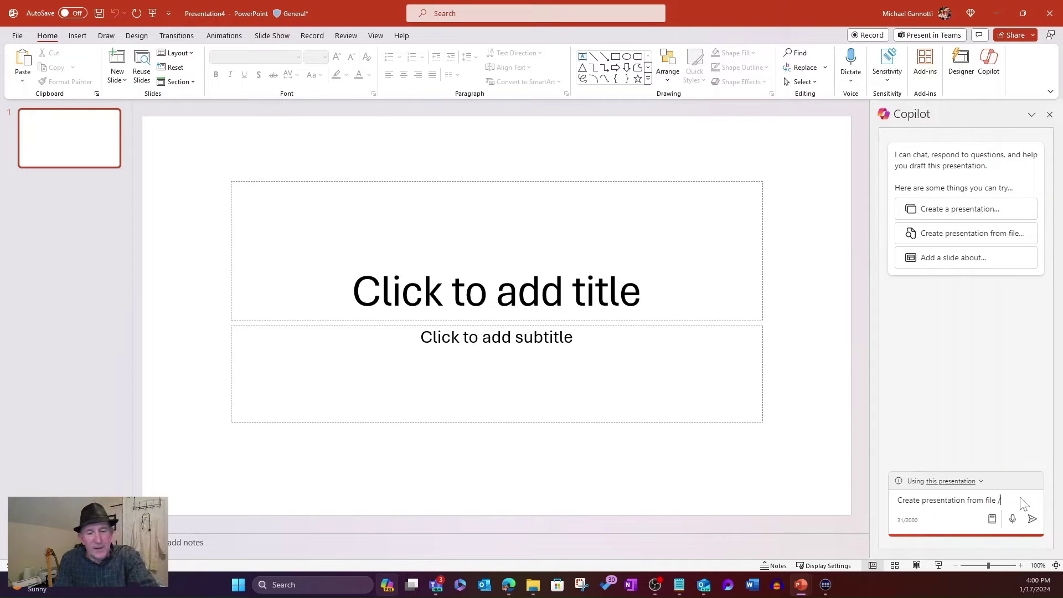
{"action": "key", "text": "ctrl+v"}
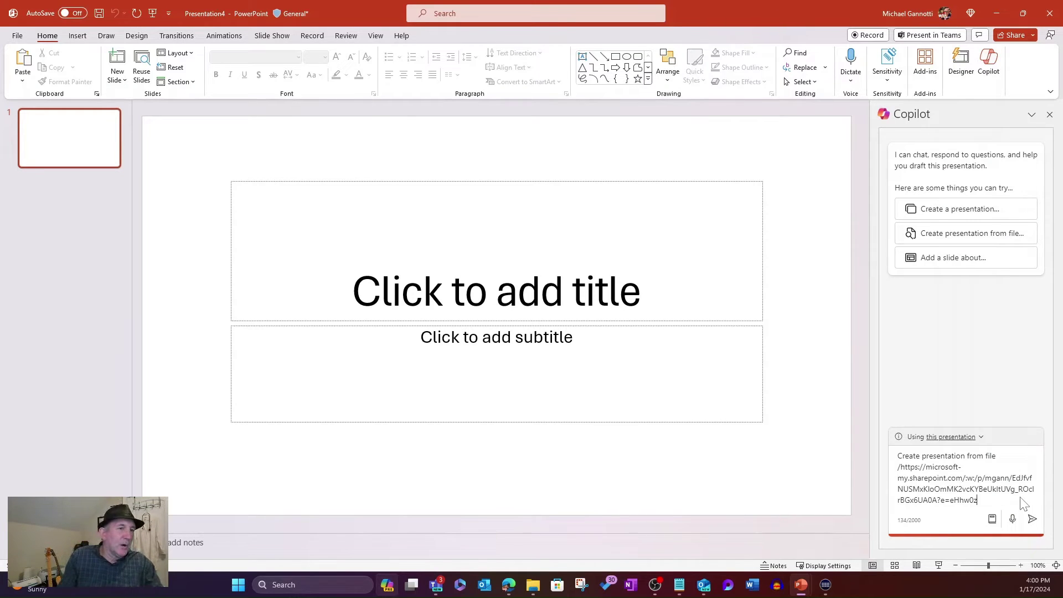
{"action": "left_click", "coordinate": [1032, 519]}
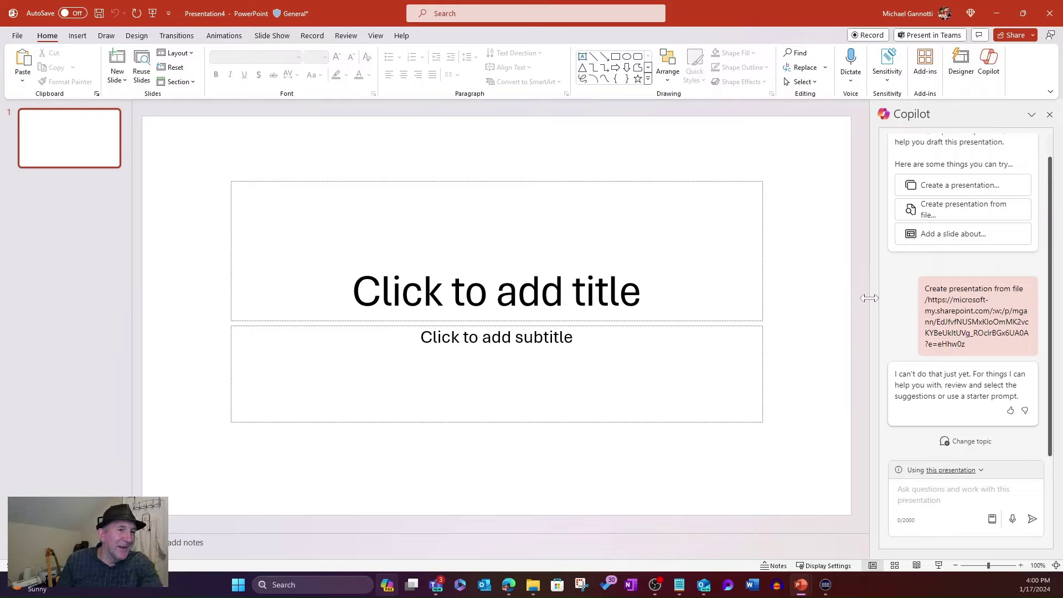
{"action": "left_click", "coordinate": [952, 215]}
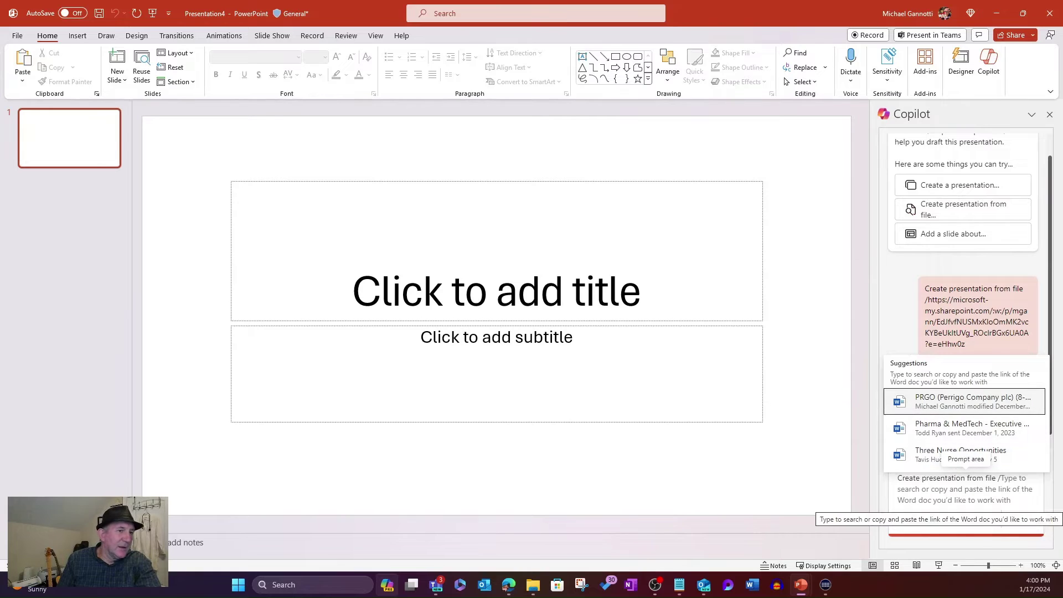
{"action": "key", "text": "ctrl+v"}
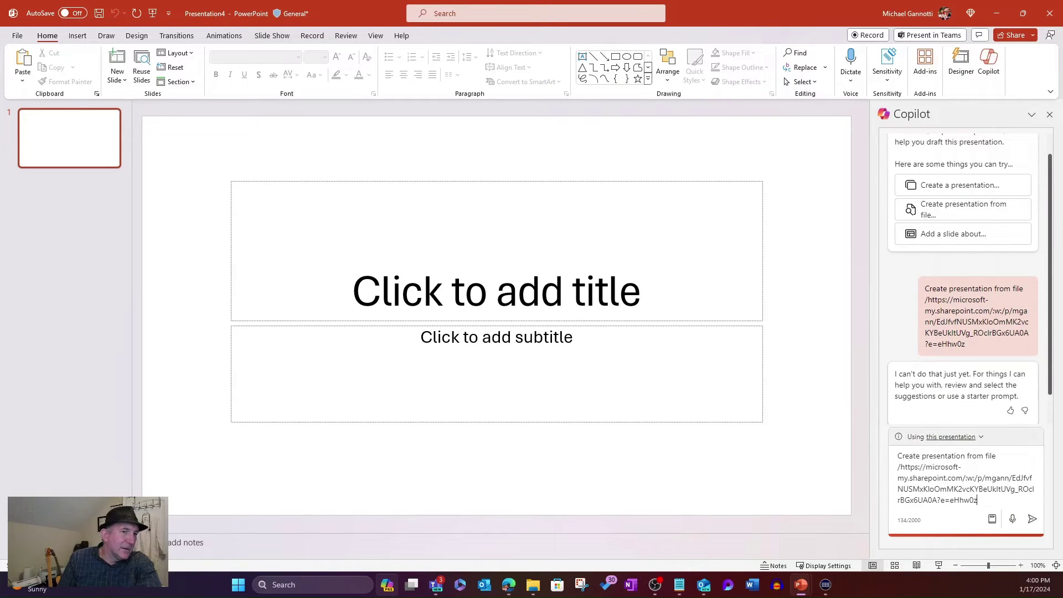
- Resend the create-from-file request with the whitepaper link so Copilot drafts the deck
{"action": "left_click", "coordinate": [1033, 521]}
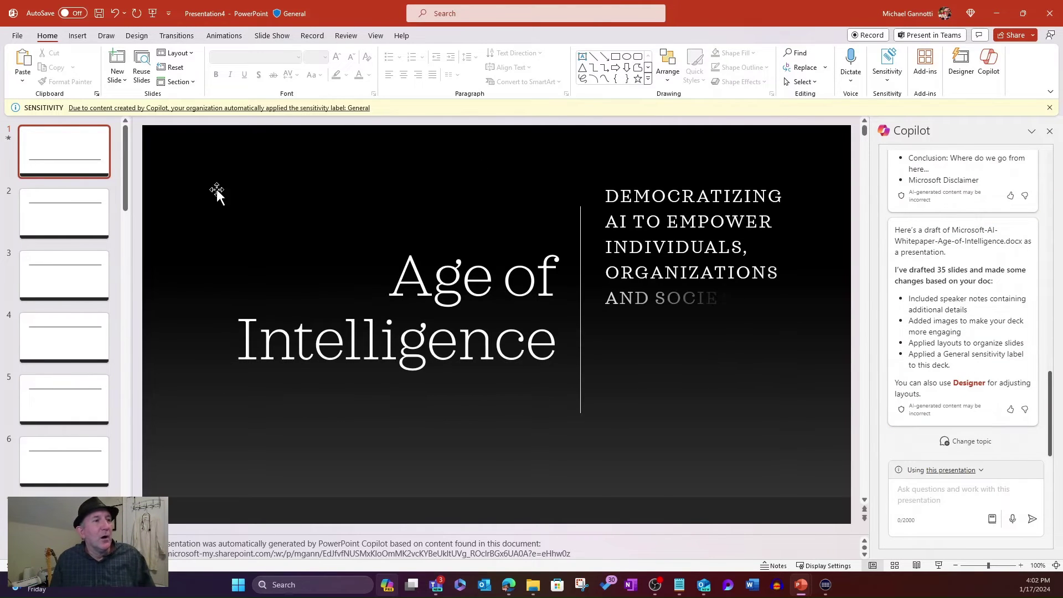
- Enlarge the speaker notes area and browse the Introduction, Table of Contents and Executive Summary slides
{"action": "left_click_drag", "start_coordinate": [124, 195], "coordinate": [129, 165]}
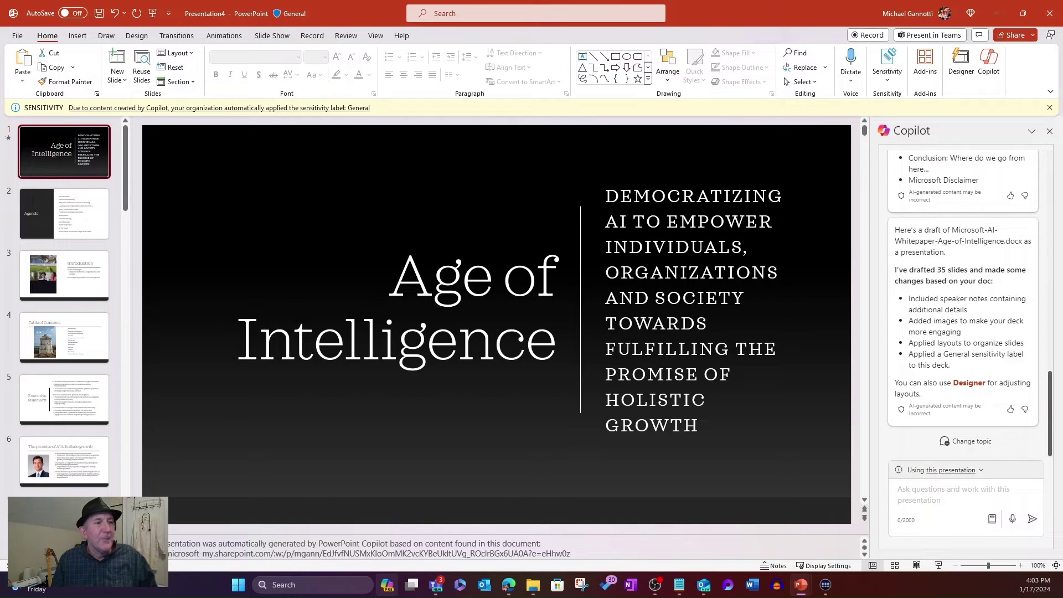
{"action": "left_click_drag", "start_coordinate": [573, 529], "coordinate": [567, 472]}
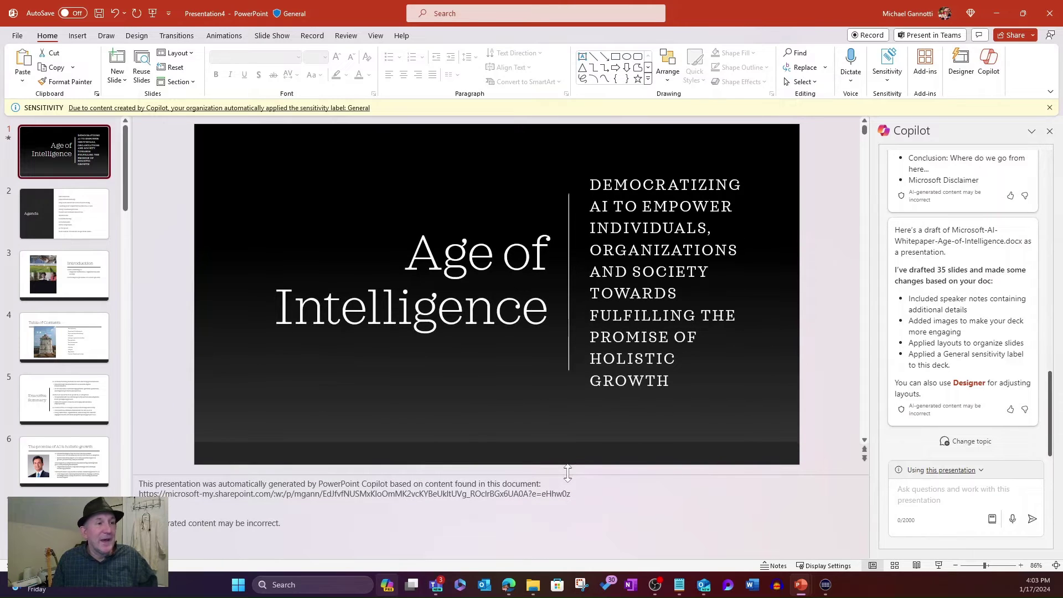
{"action": "left_click", "coordinate": [51, 277]}
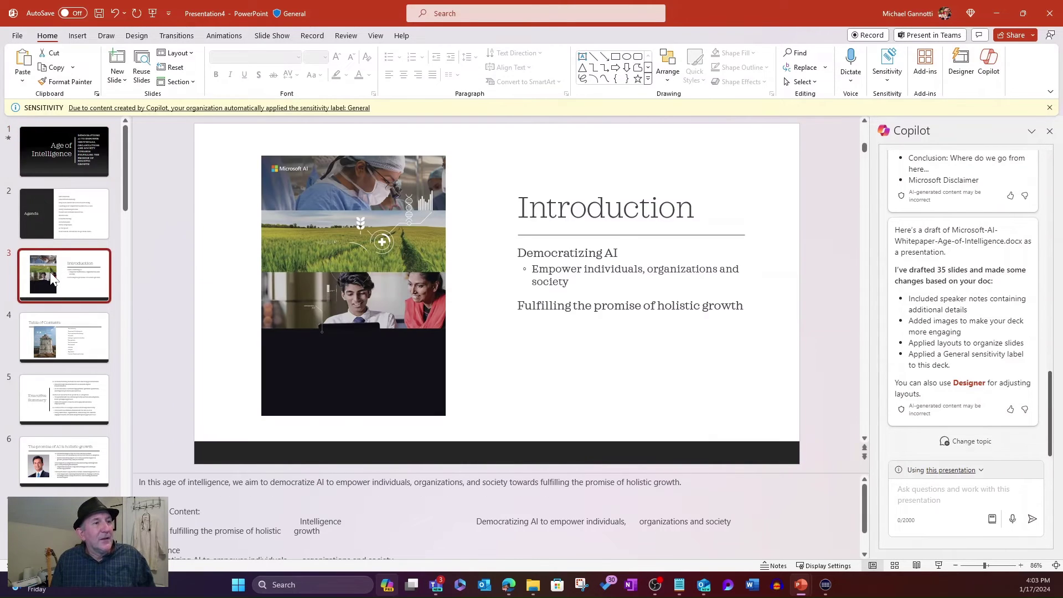
{"action": "left_click", "coordinate": [56, 342]}
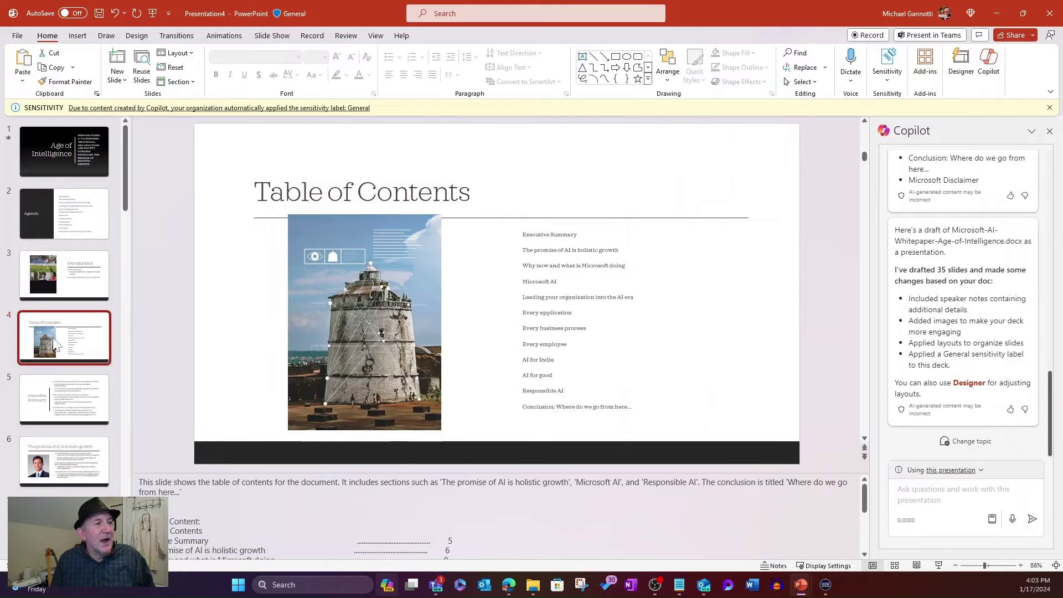
{"action": "left_click", "coordinate": [62, 394]}
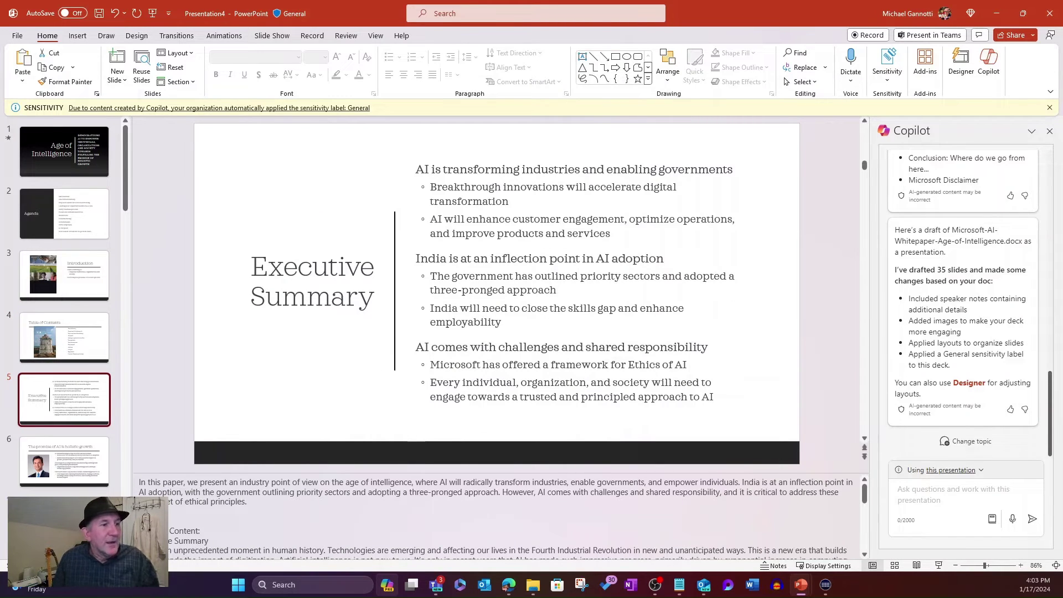
- Read the Executive Summary notes, open slide 6, and dismiss the sensitivity label notice
{"action": "triple_click", "coordinate": [498, 492]}
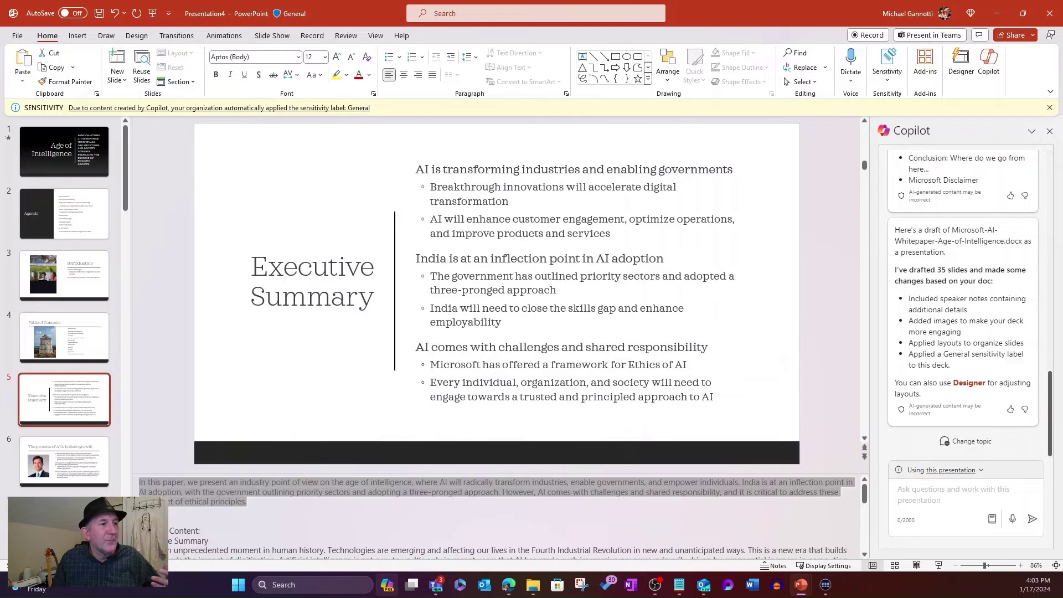
{"action": "scroll", "coordinate": [170, 503], "scroll_direction": "down", "scroll_amount": 3}
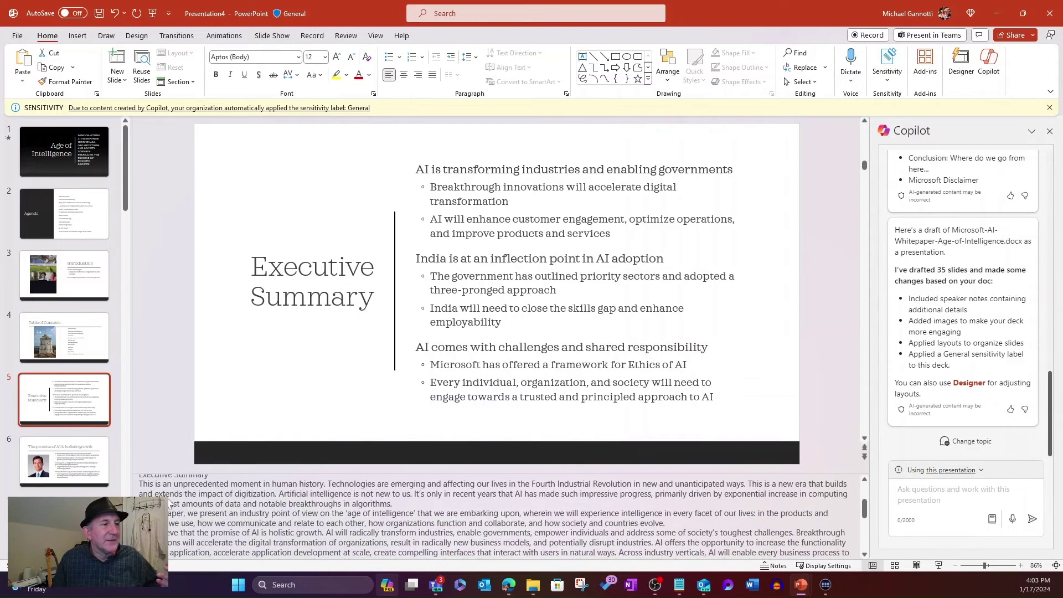
{"action": "scroll", "coordinate": [170, 503], "scroll_direction": "up", "scroll_amount": 3}
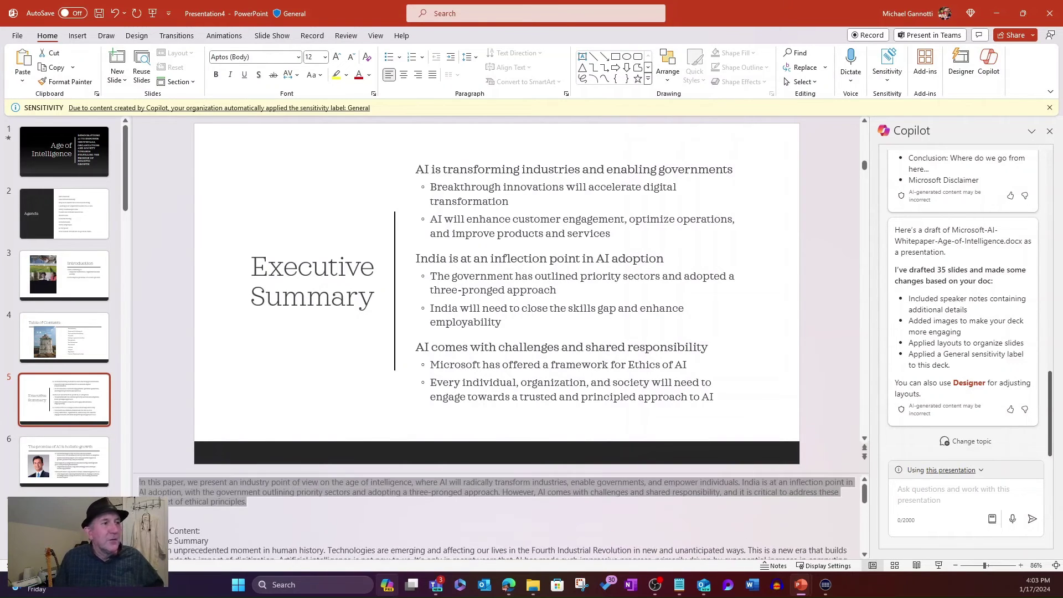
{"action": "scroll", "coordinate": [230, 349], "scroll_direction": "up", "scroll_amount": 3}
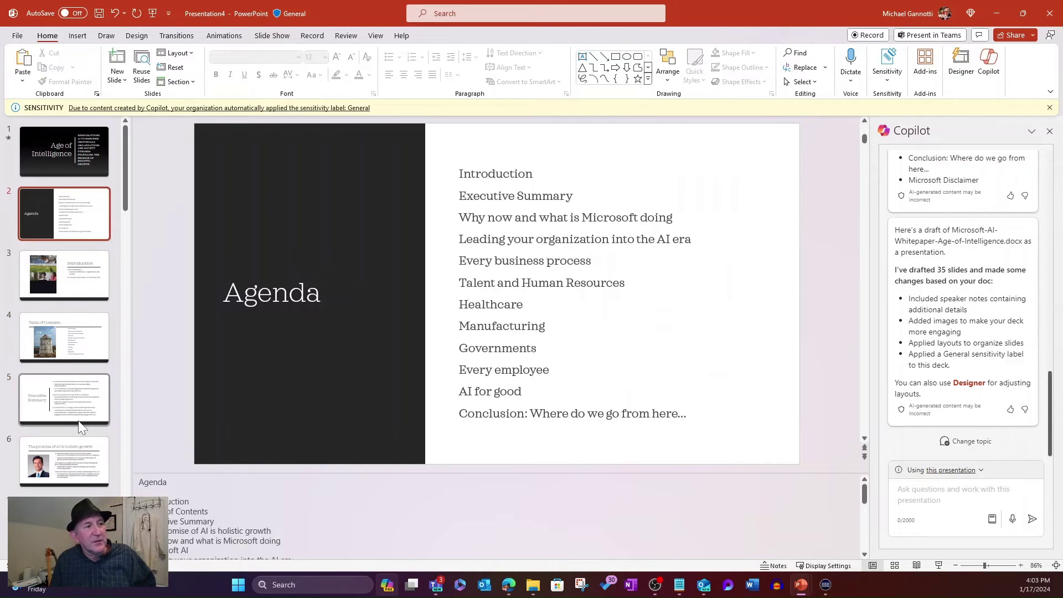
{"action": "left_click", "coordinate": [80, 421]}
{"action": "left_click", "coordinate": [59, 459]}
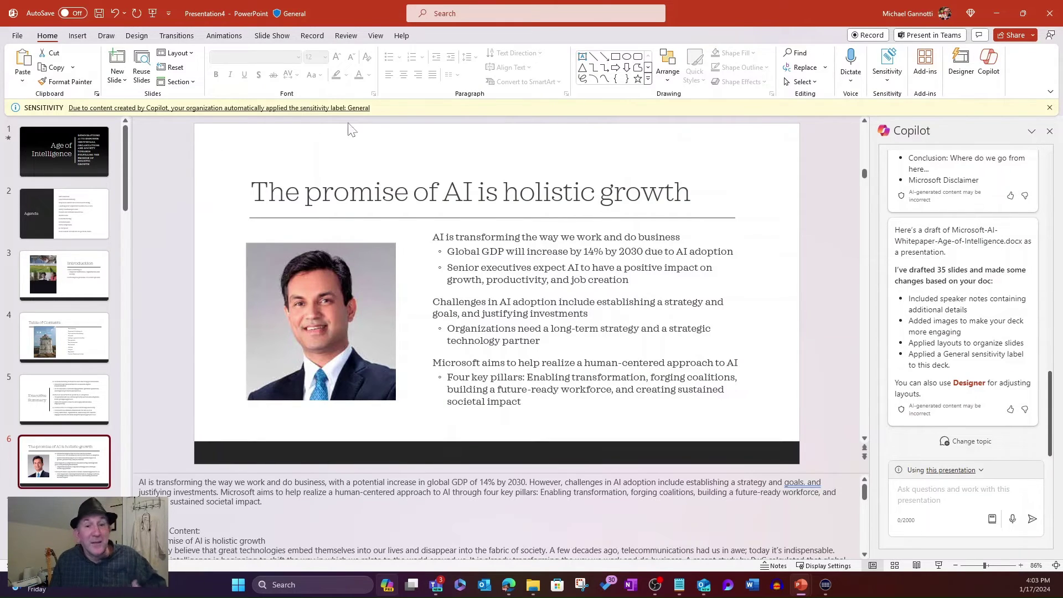
{"action": "left_click", "coordinate": [1050, 107]}
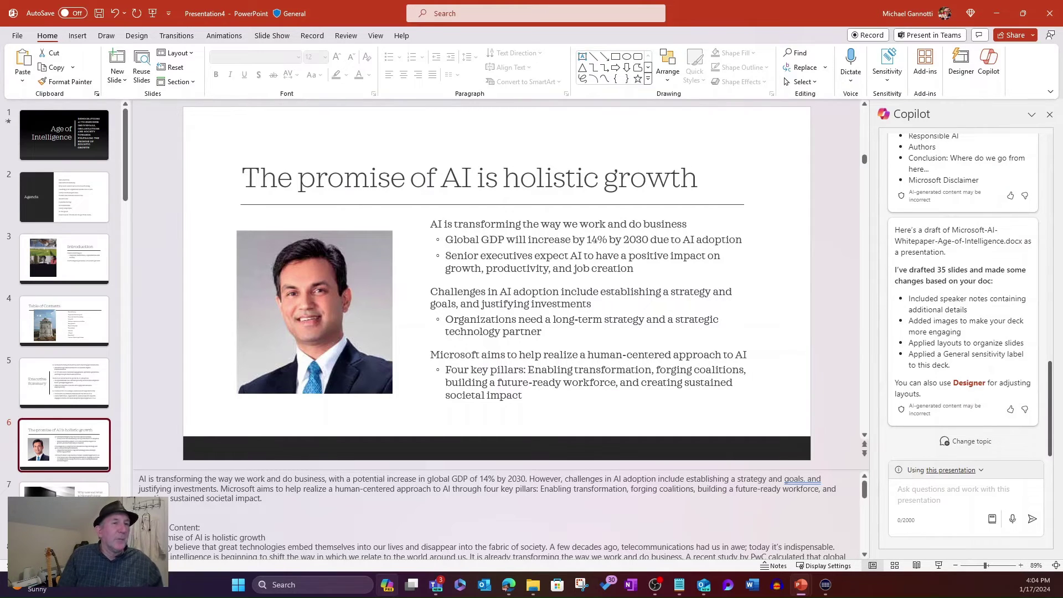
- From the Introduction slide, run Copilot's Edit prompt 'Organize this presentation' to add sections
{"action": "scroll", "coordinate": [908, 227], "scroll_direction": "up", "scroll_amount": 20}
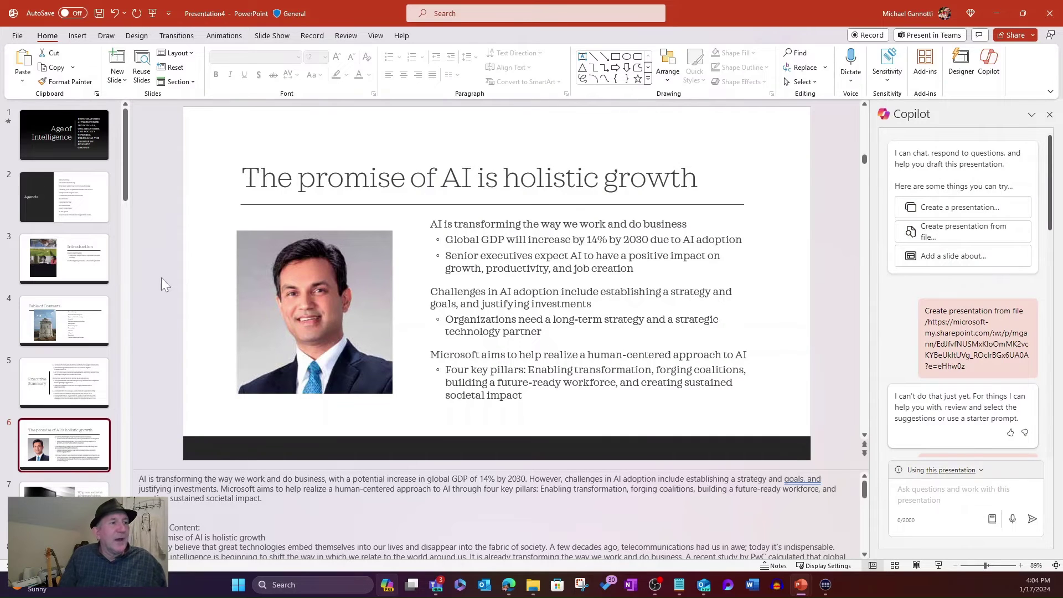
{"action": "left_click", "coordinate": [120, 264]}
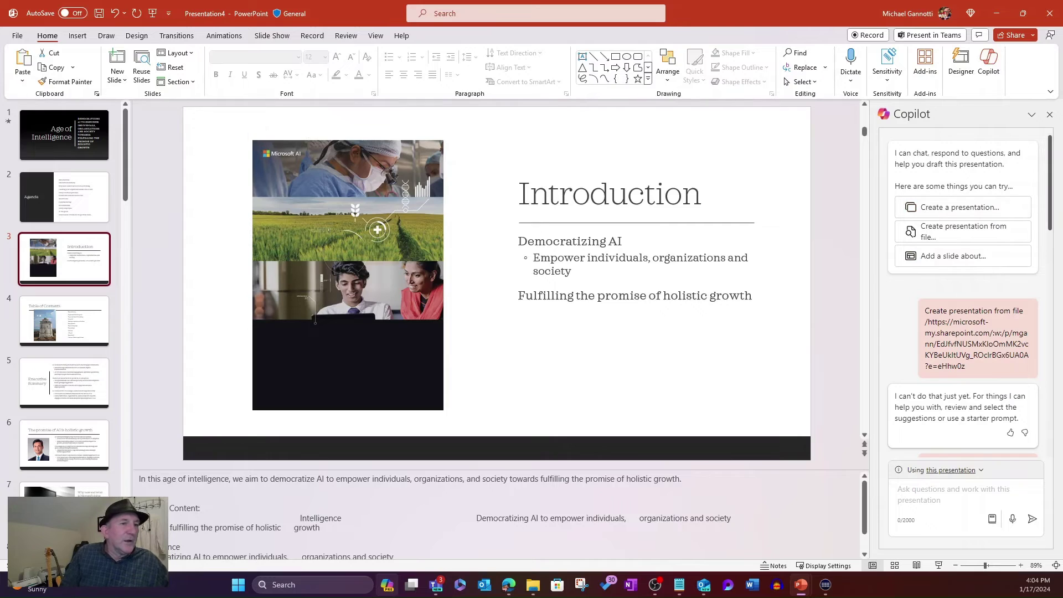
{"action": "left_click", "coordinate": [992, 519]}
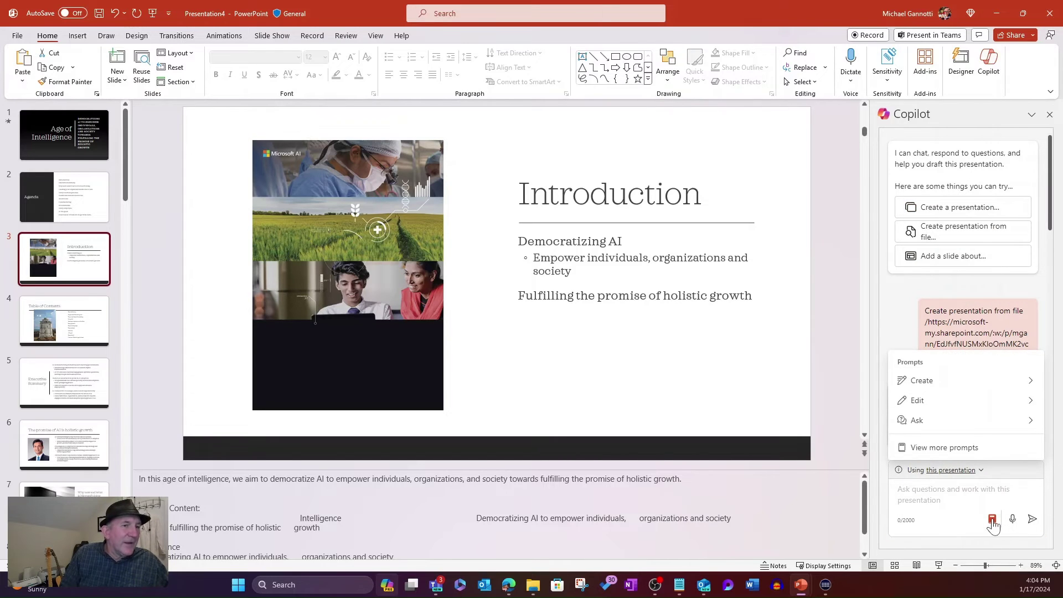
{"action": "left_click", "coordinate": [914, 402]}
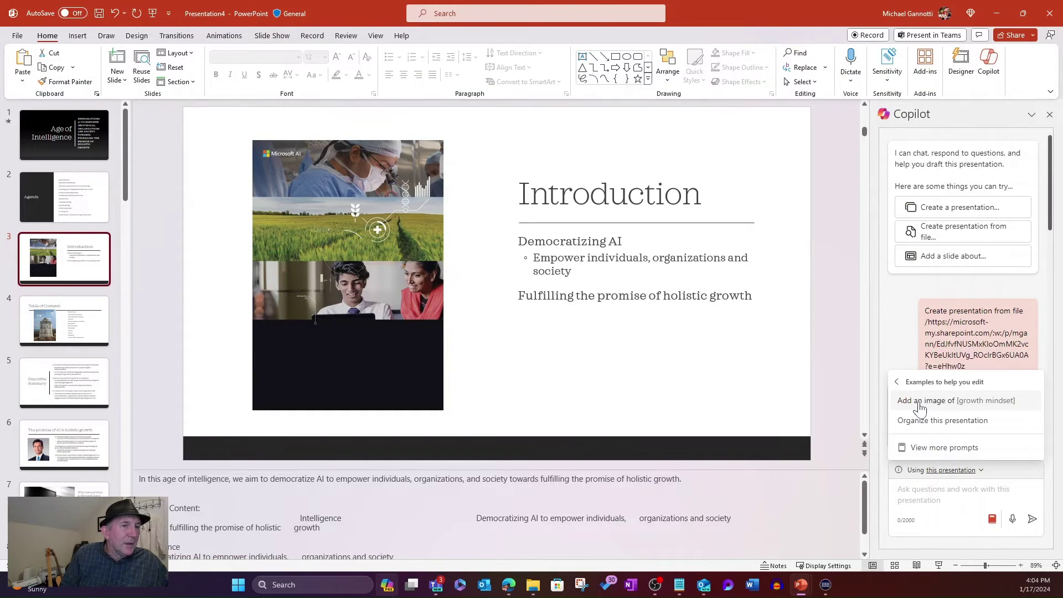
{"action": "left_click", "coordinate": [942, 422]}
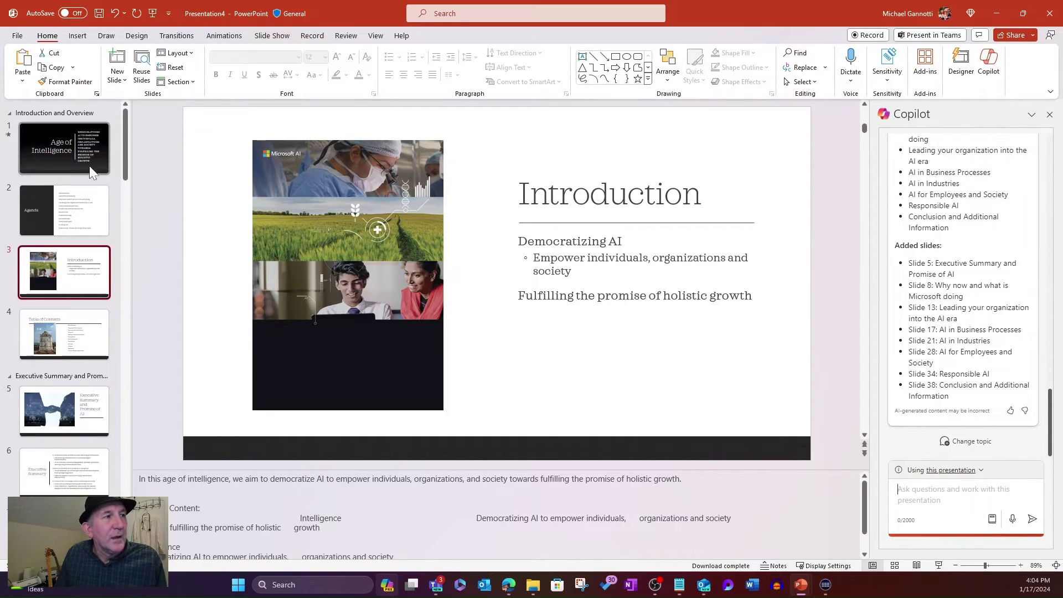
- Collapse the Introduction, Executive Summary, Leading your organization, AI in Business Processes and AI in Industries sections, then open slide 8
{"action": "scroll", "coordinate": [82, 138], "scroll_direction": "down", "scroll_amount": 1}
{"action": "scroll", "coordinate": [67, 150], "scroll_direction": "up", "scroll_amount": 2}
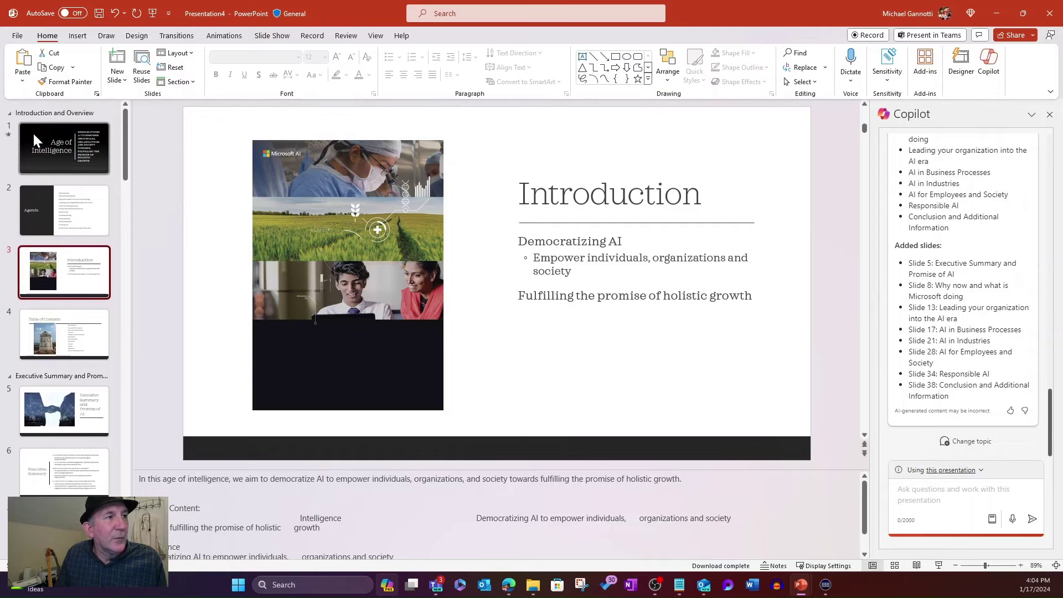
{"action": "left_click", "coordinate": [9, 113]}
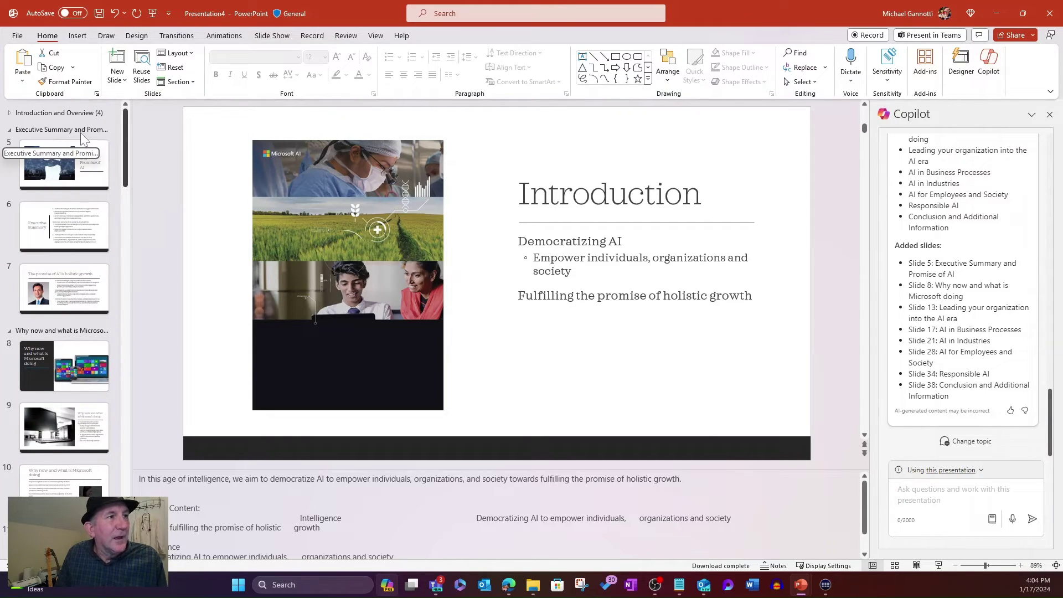
{"action": "left_click", "coordinate": [11, 130]}
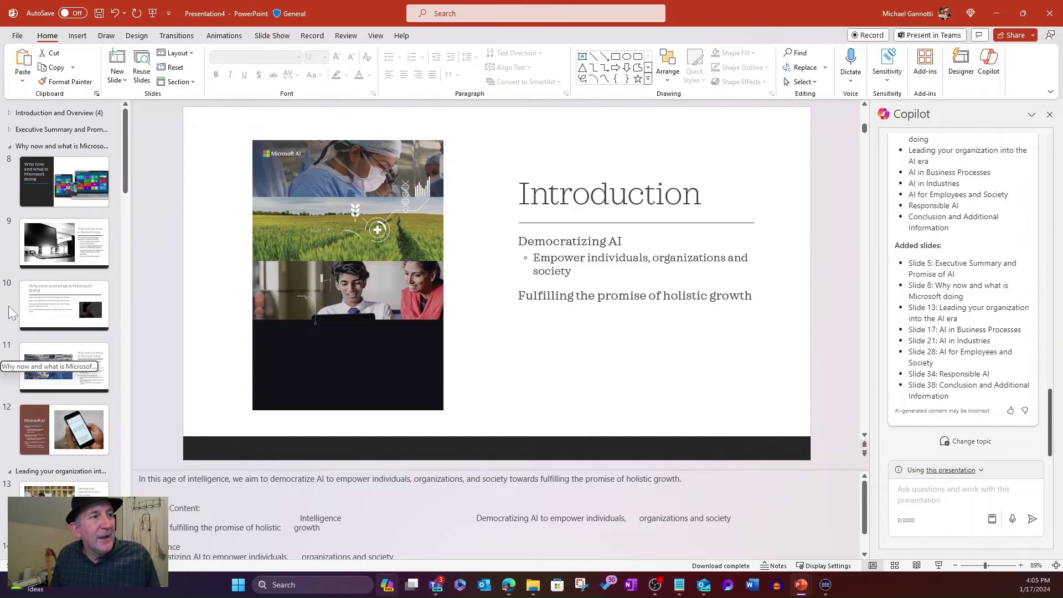
{"action": "scroll", "coordinate": [42, 411], "scroll_direction": "down", "scroll_amount": 1}
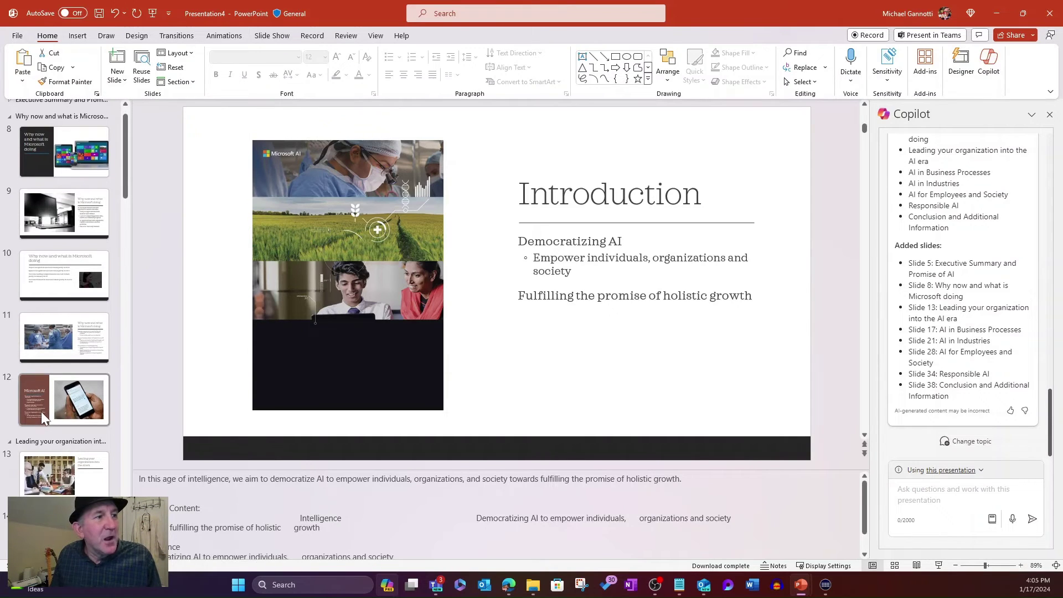
{"action": "left_click", "coordinate": [9, 442]}
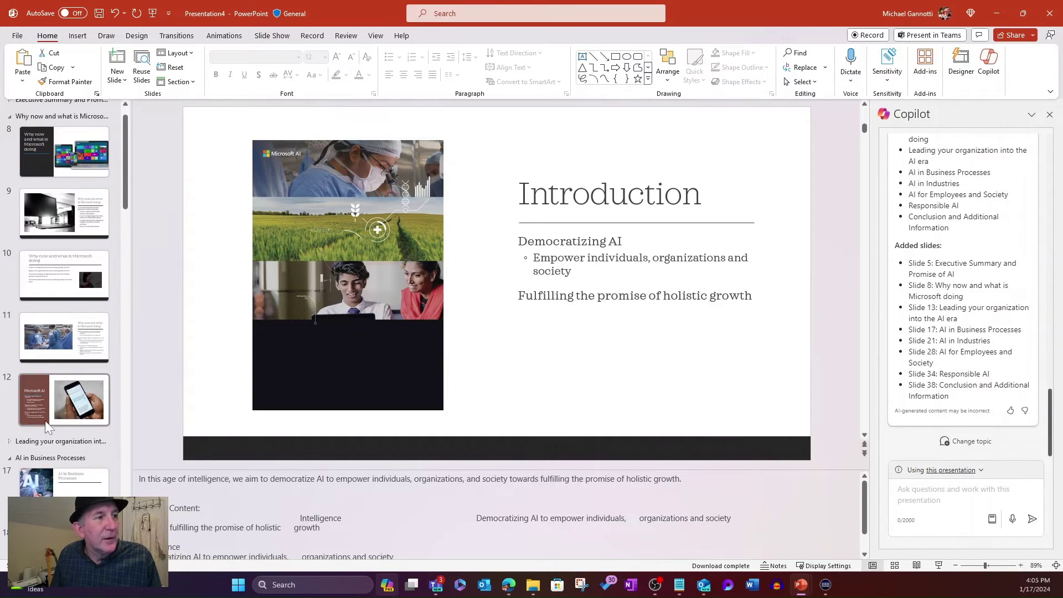
{"action": "left_click", "coordinate": [10, 458]}
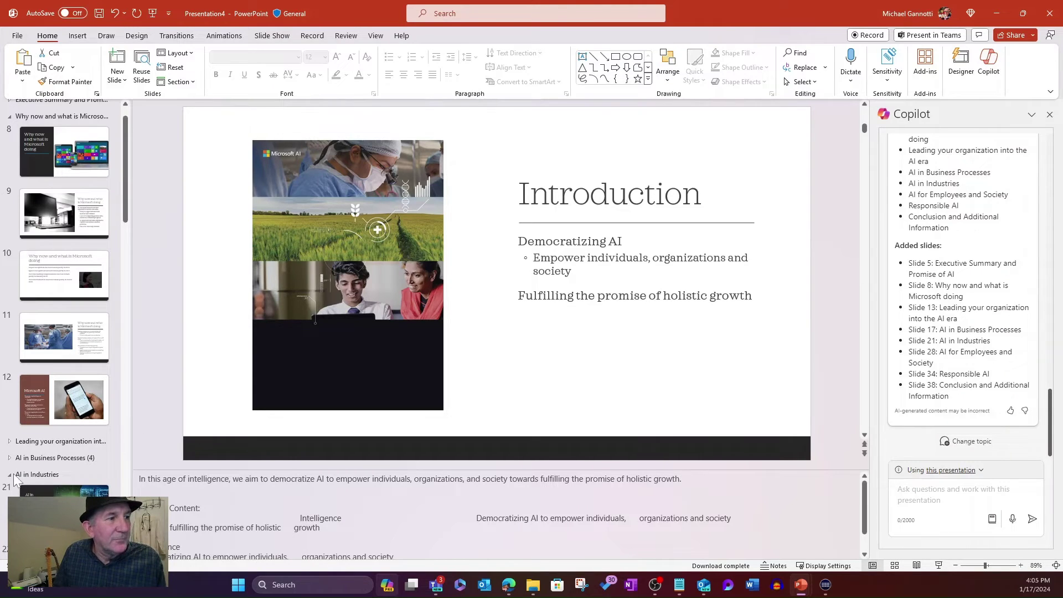
{"action": "left_click", "coordinate": [11, 475]}
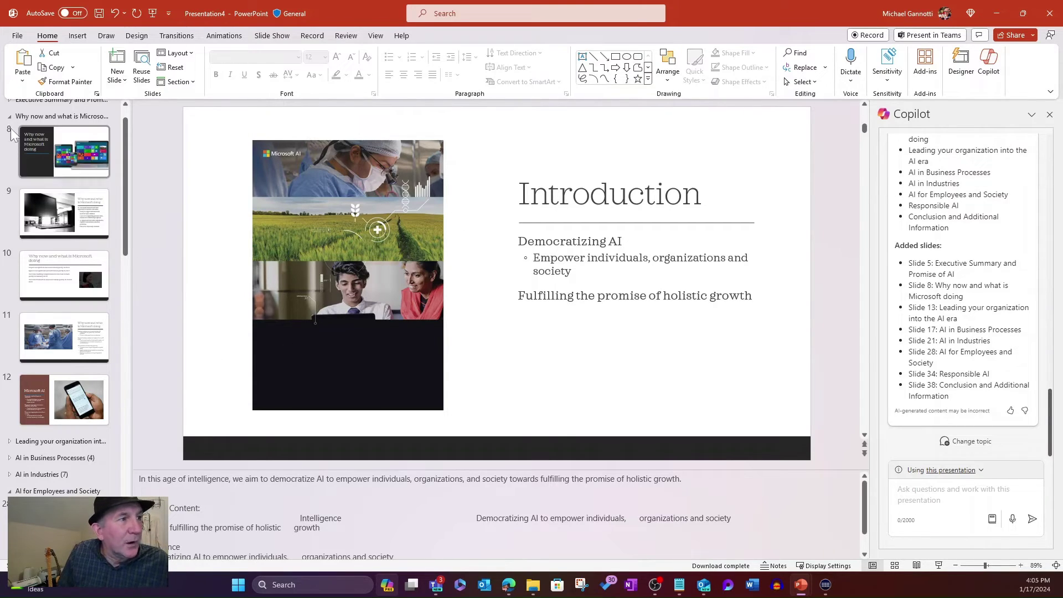
{"action": "left_click", "coordinate": [30, 147]}
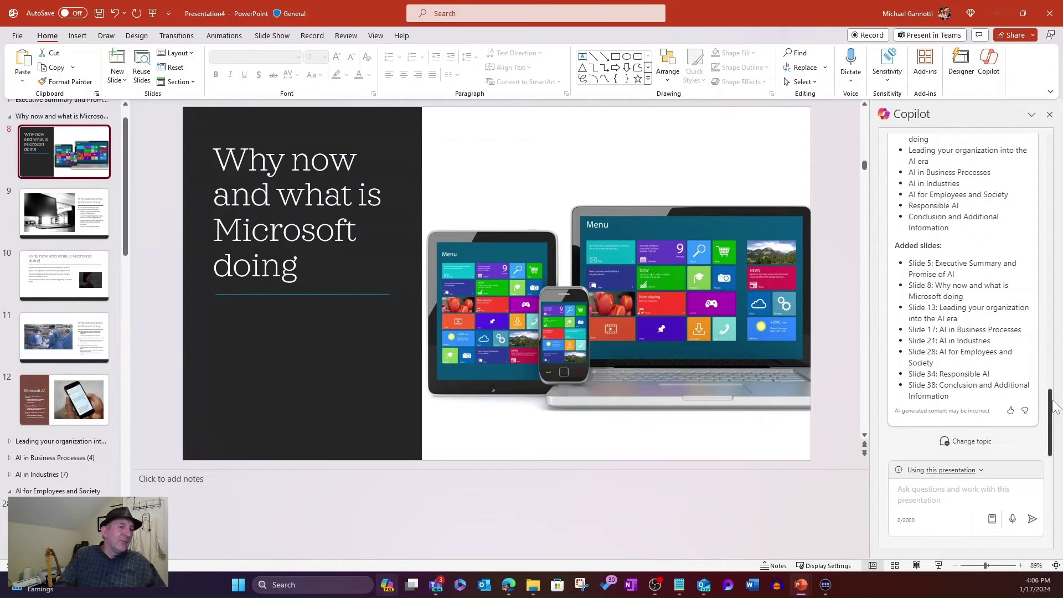
{"action": "left_click_drag", "start_coordinate": [1050, 399], "coordinate": [1047, 139]}
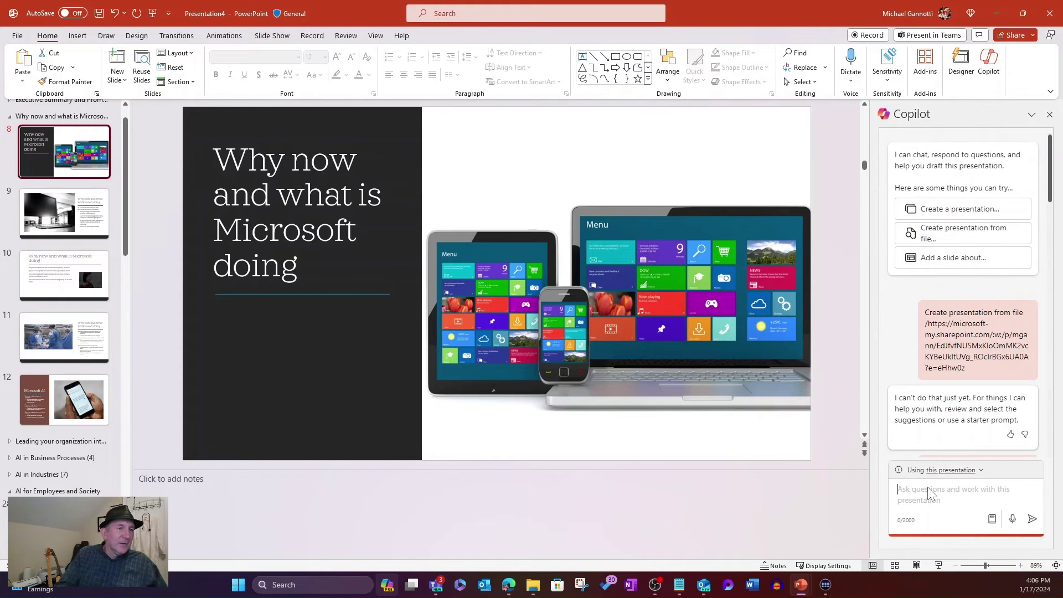
{"action": "left_click", "coordinate": [993, 522]}
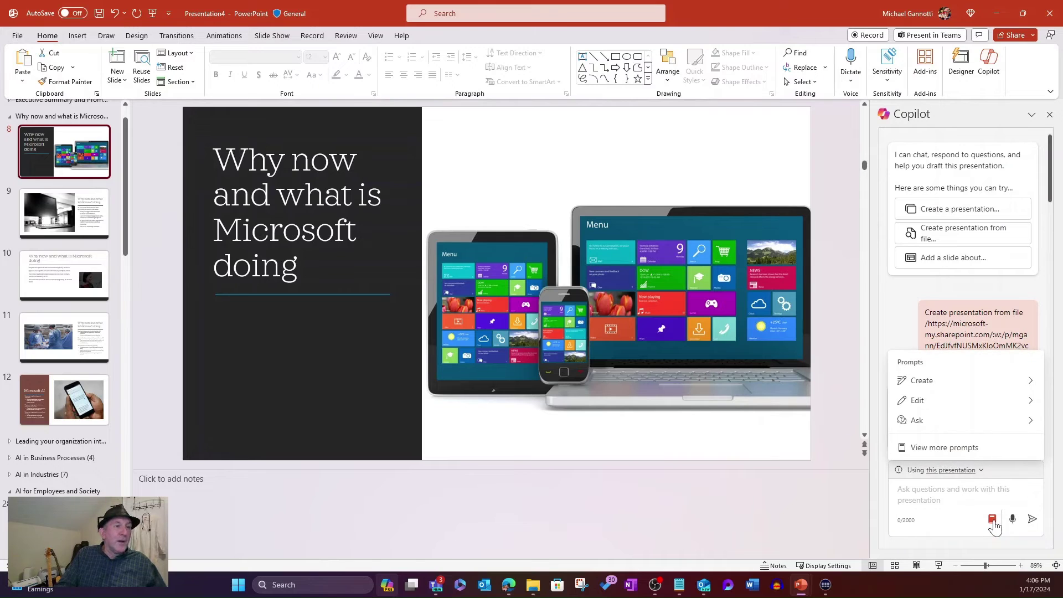
{"action": "left_click", "coordinate": [1019, 382]}
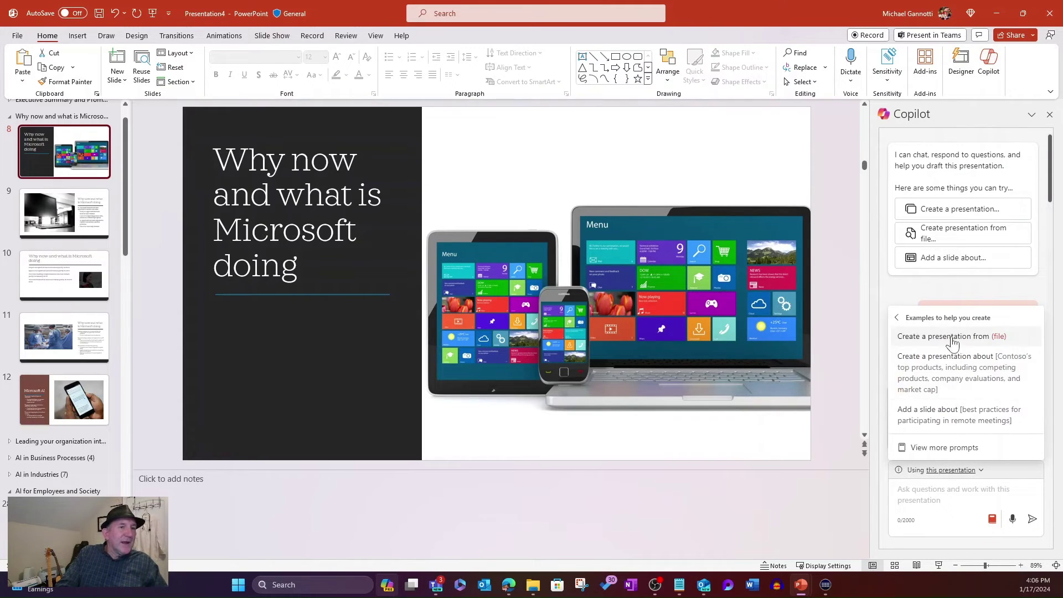
{"action": "left_click", "coordinate": [896, 318]}
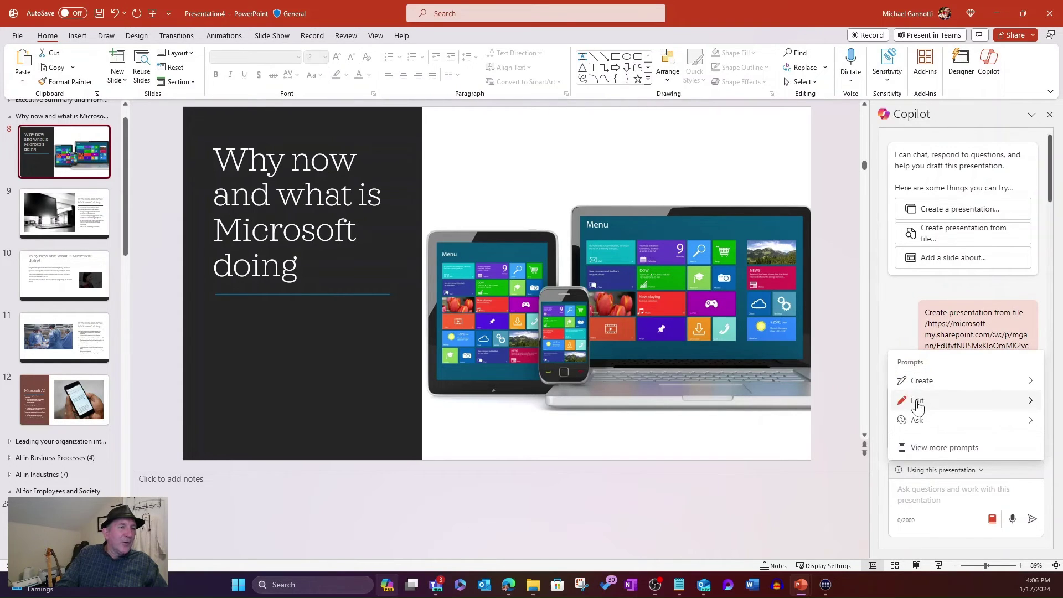
{"action": "left_click", "coordinate": [915, 401]}
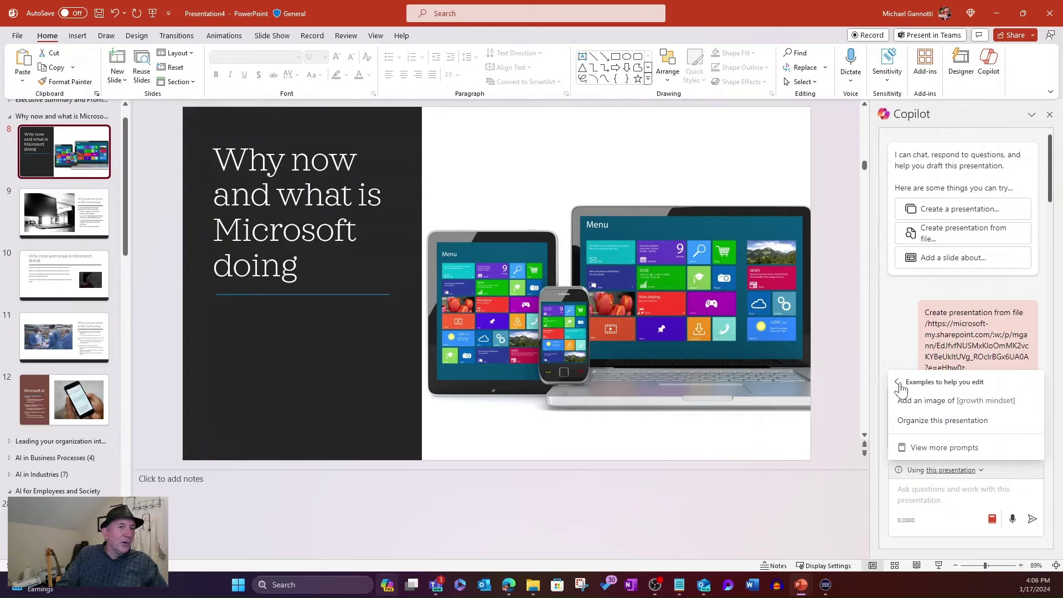
{"action": "left_click", "coordinate": [898, 382]}
{"action": "left_click", "coordinate": [929, 427]}
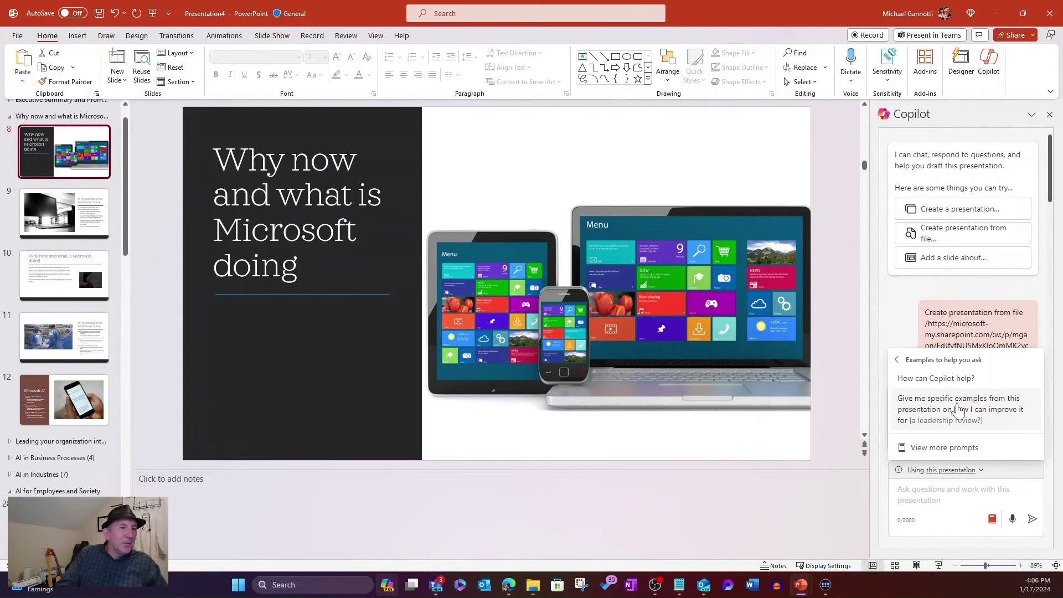
{"action": "left_click", "coordinate": [898, 359]}
{"action": "left_click", "coordinate": [943, 447]}
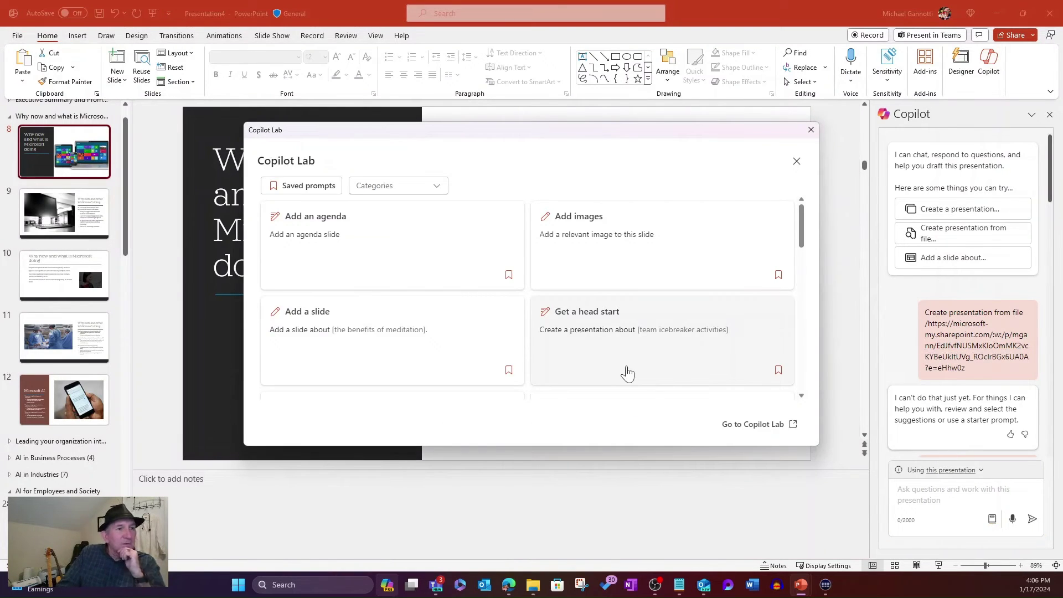
{"action": "scroll", "coordinate": [718, 362], "scroll_direction": "down", "scroll_amount": 3}
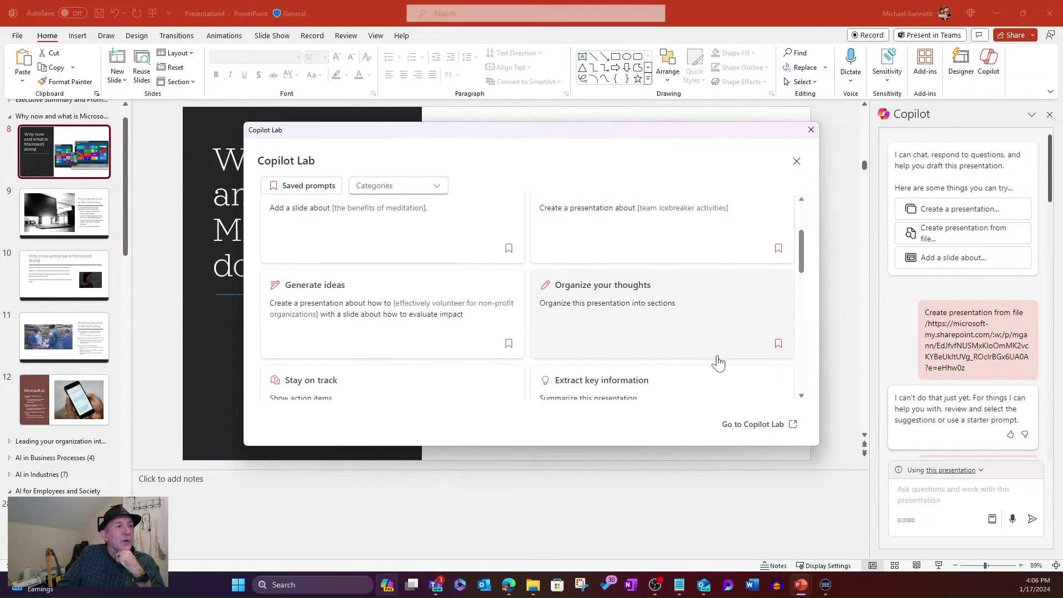
{"action": "scroll", "coordinate": [718, 363], "scroll_direction": "down", "scroll_amount": 5}
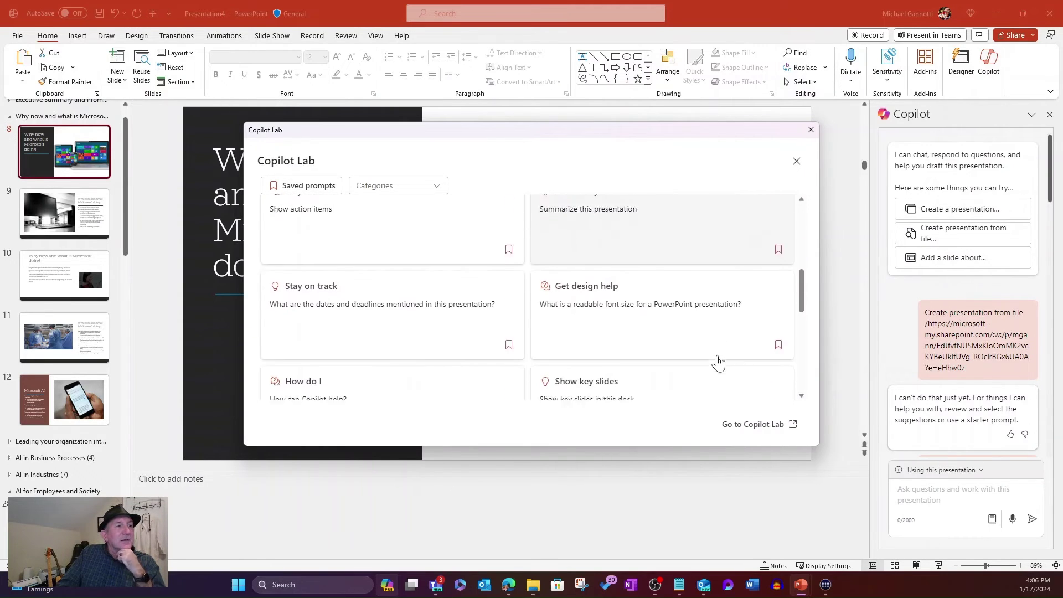
{"action": "scroll", "coordinate": [718, 363], "scroll_direction": "down", "scroll_amount": 4}
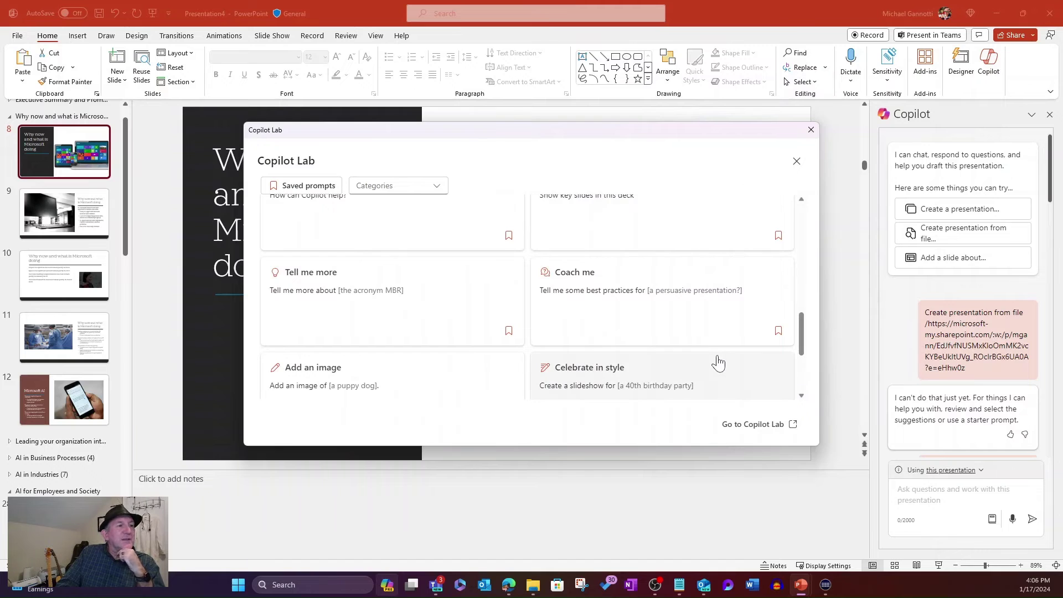
{"action": "scroll", "coordinate": [718, 361], "scroll_direction": "down", "scroll_amount": 3}
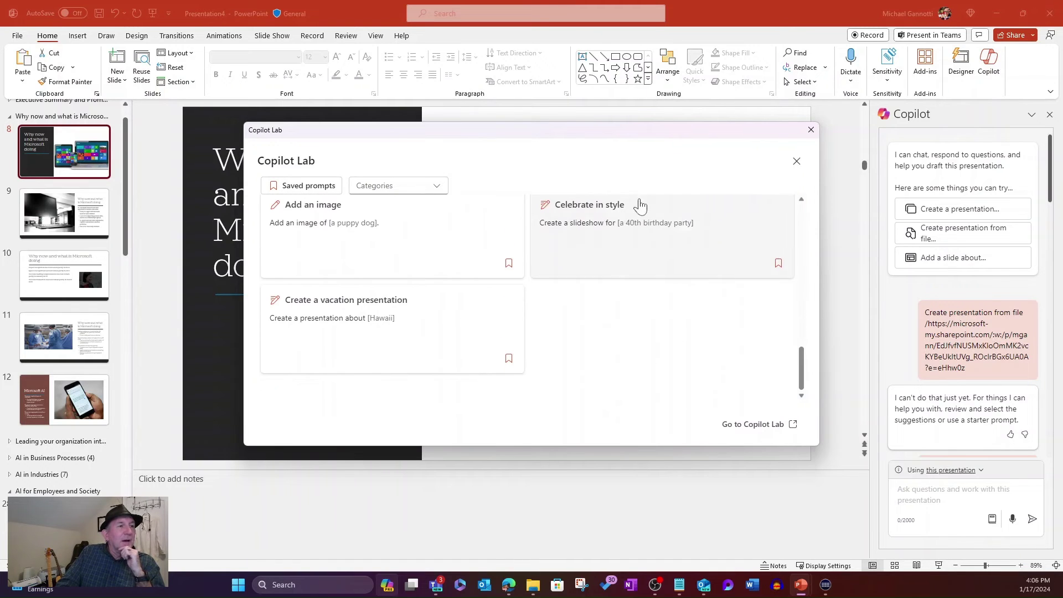
- Close the prompt gallery and send Copilot the prompt 'summarize this presentation'
{"action": "left_click", "coordinate": [811, 130]}
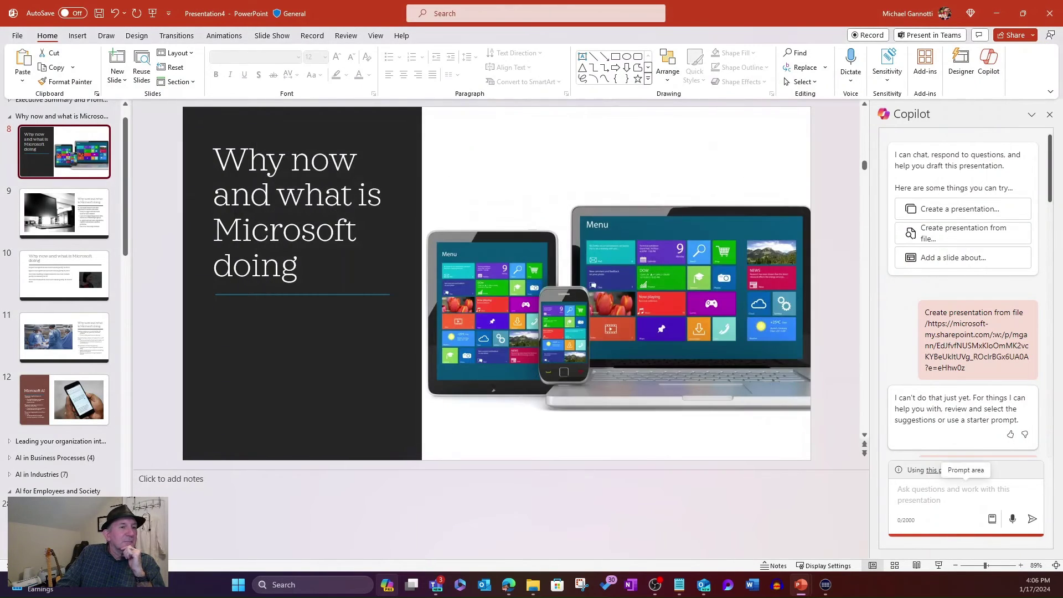
{"action": "left_click", "coordinate": [898, 489]}
{"action": "type", "text": "s"}
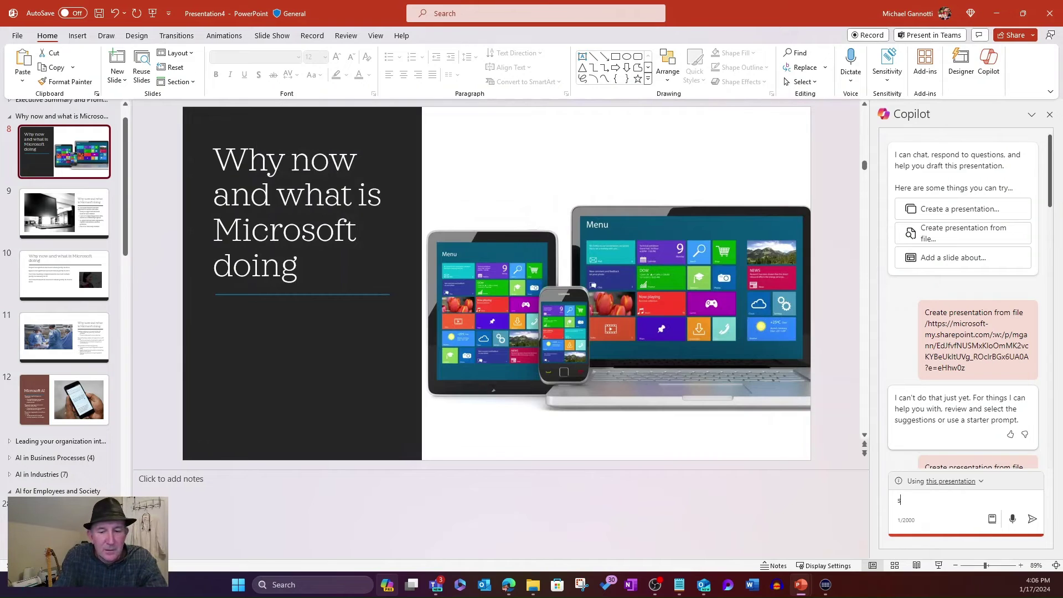
{"action": "type", "text": "ummarize this presentation"}
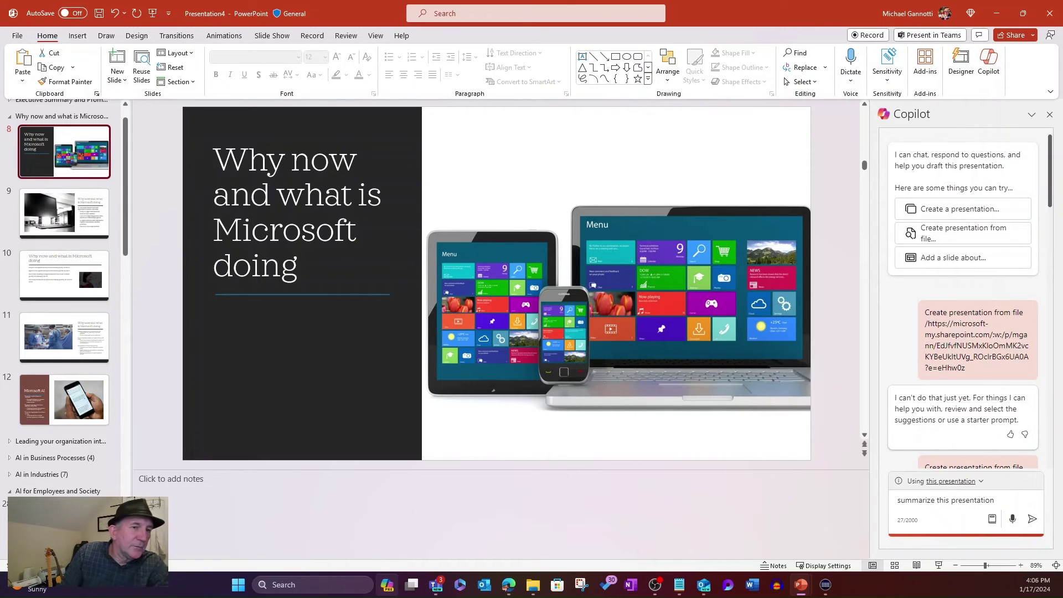
{"action": "left_click", "coordinate": [1033, 519]}
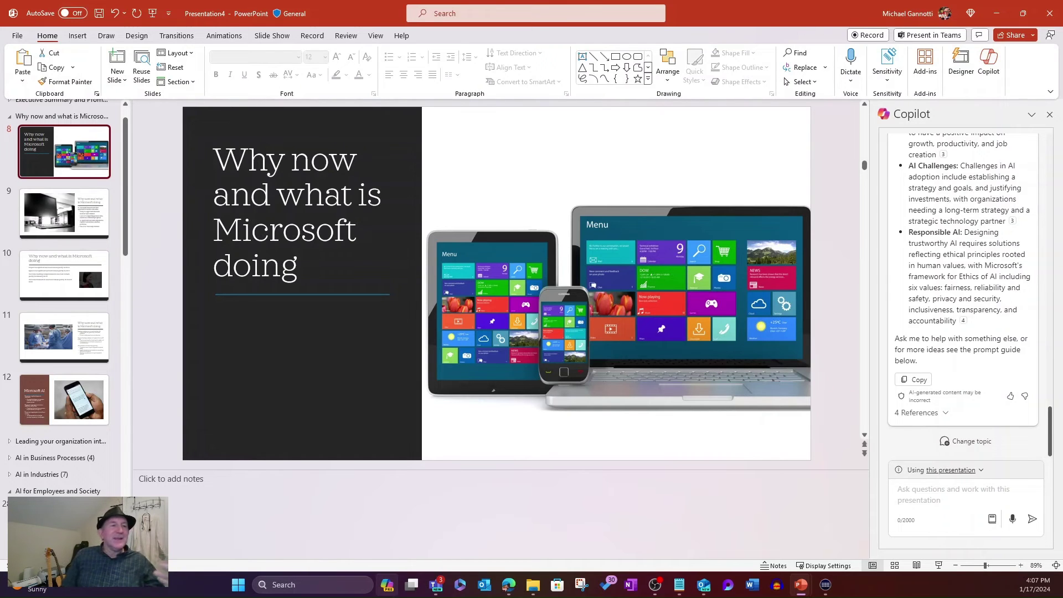
- Scroll through Copilot's summary reply, select part of it, and expand its 4 references
{"action": "scroll", "coordinate": [964, 294], "scroll_direction": "up", "scroll_amount": 5}
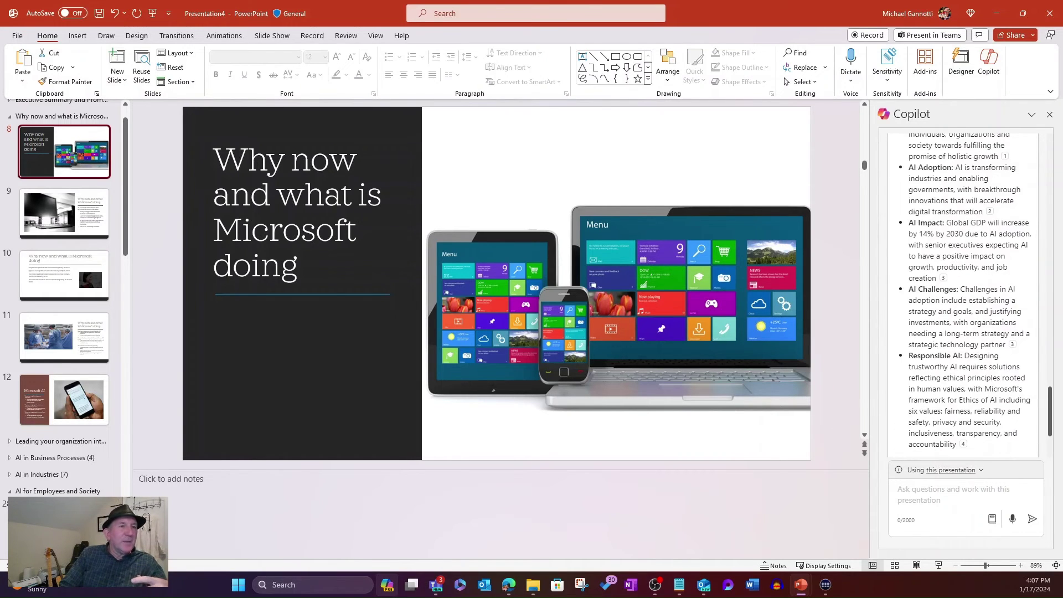
{"action": "left_click_drag", "start_coordinate": [895, 220], "coordinate": [966, 384]}
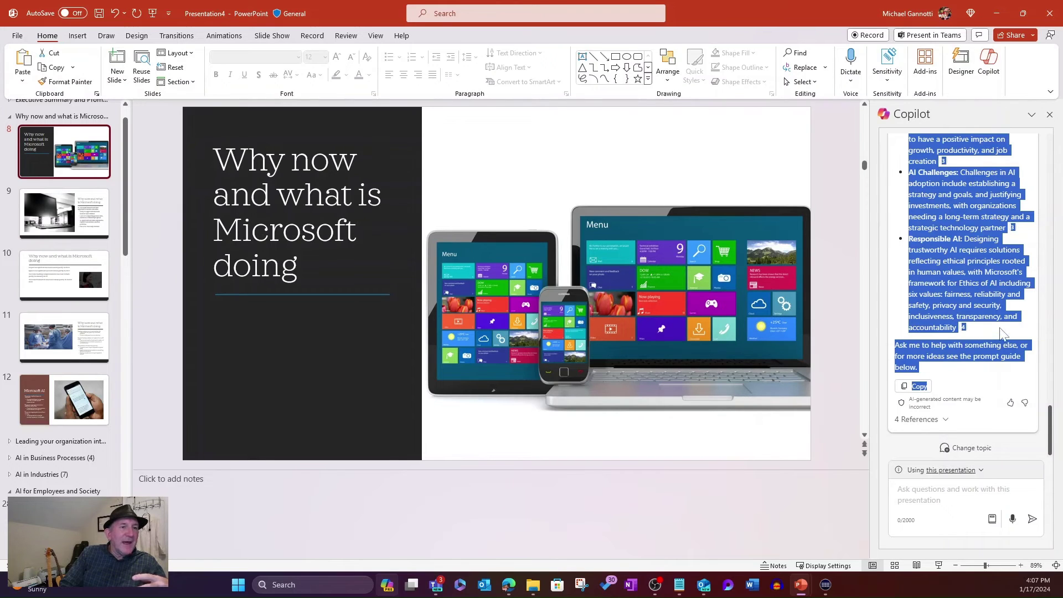
{"action": "left_click", "coordinate": [982, 344]}
{"action": "left_click", "coordinate": [939, 420]}
{"action": "scroll", "coordinate": [1011, 423], "scroll_direction": "down", "scroll_amount": 1}
{"action": "scroll", "coordinate": [1013, 404], "scroll_direction": "down", "scroll_amount": 1}
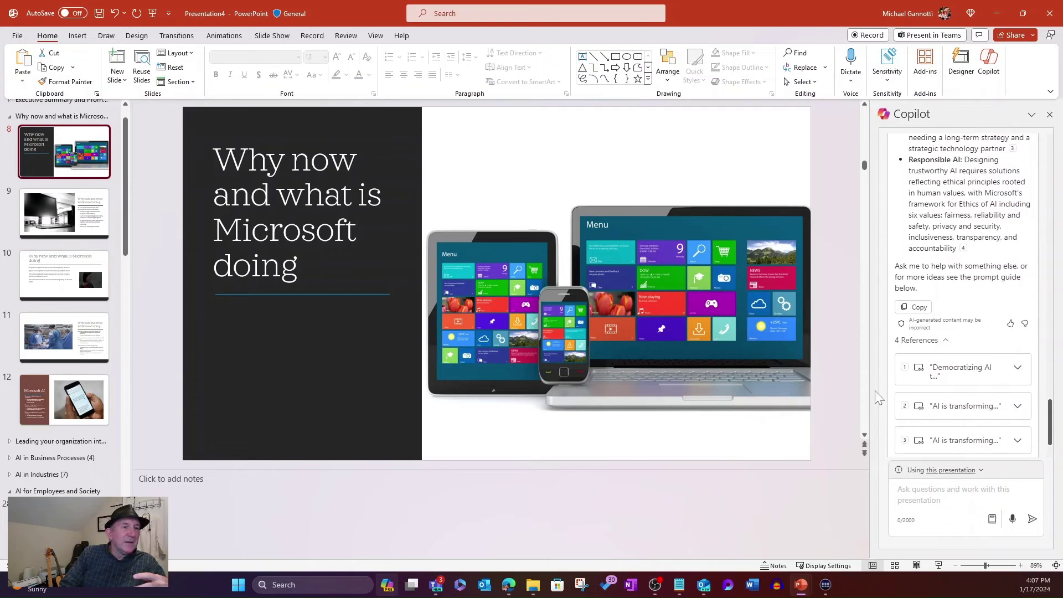
{"action": "mouse_move", "coordinate": [964, 252]}
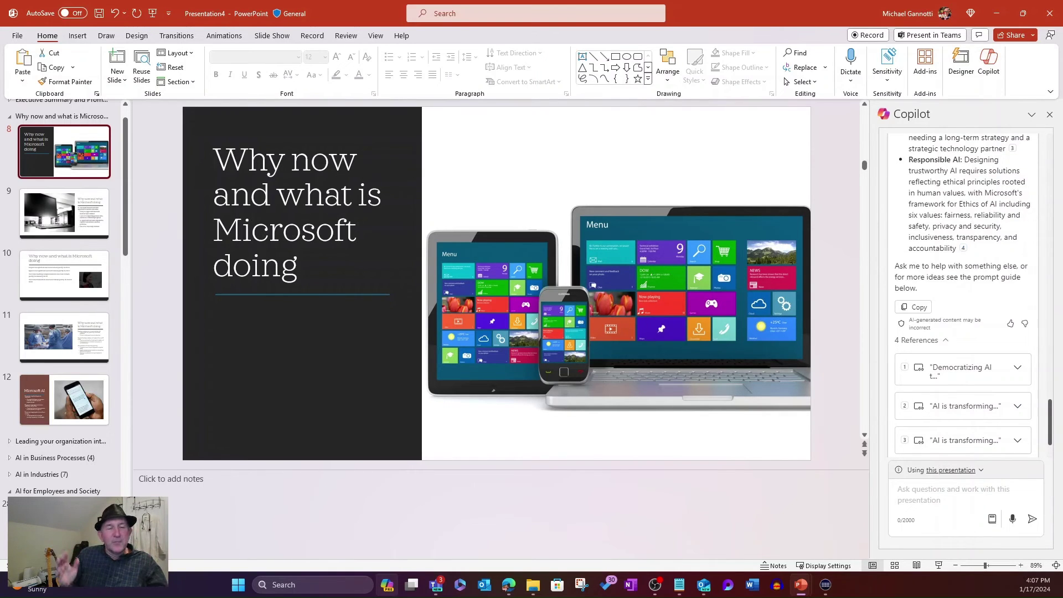
{"action": "left_click", "coordinate": [1050, 115]}
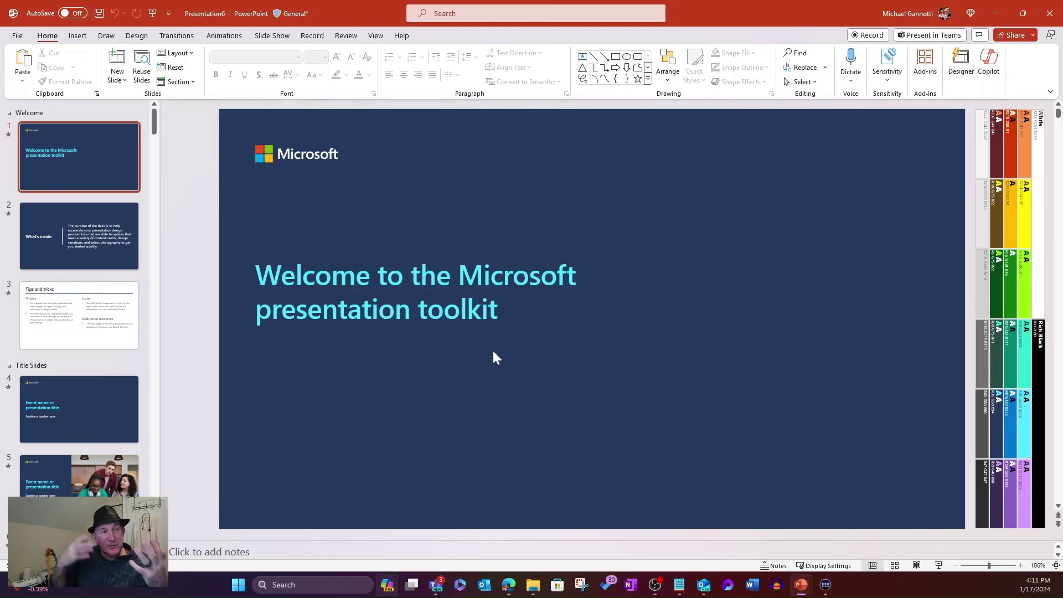
{"action": "scroll", "coordinate": [99, 375], "scroll_direction": "down", "scroll_amount": 1}
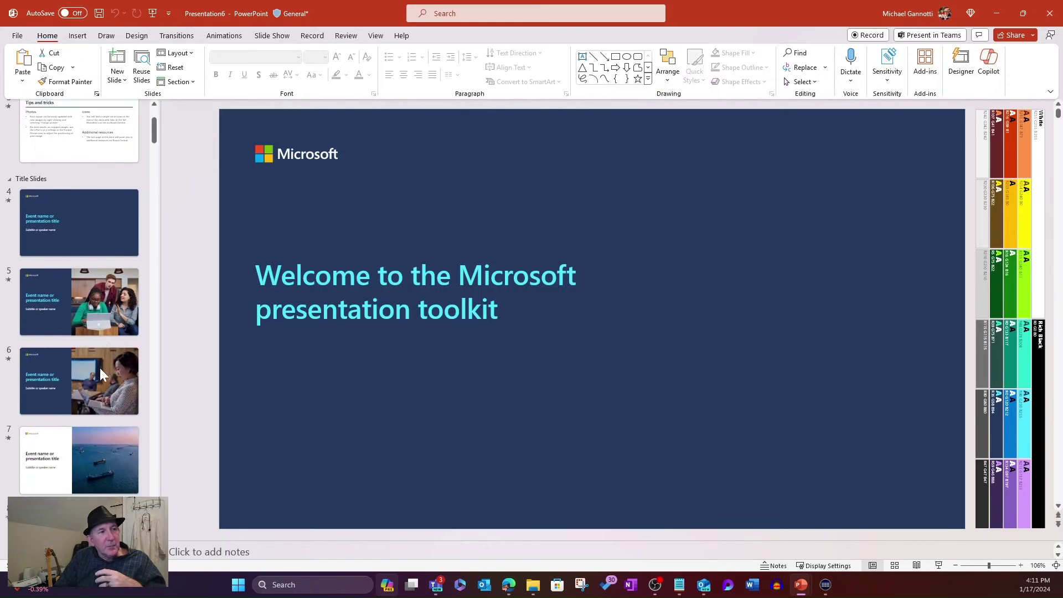
{"action": "scroll", "coordinate": [100, 370], "scroll_direction": "down", "scroll_amount": 5}
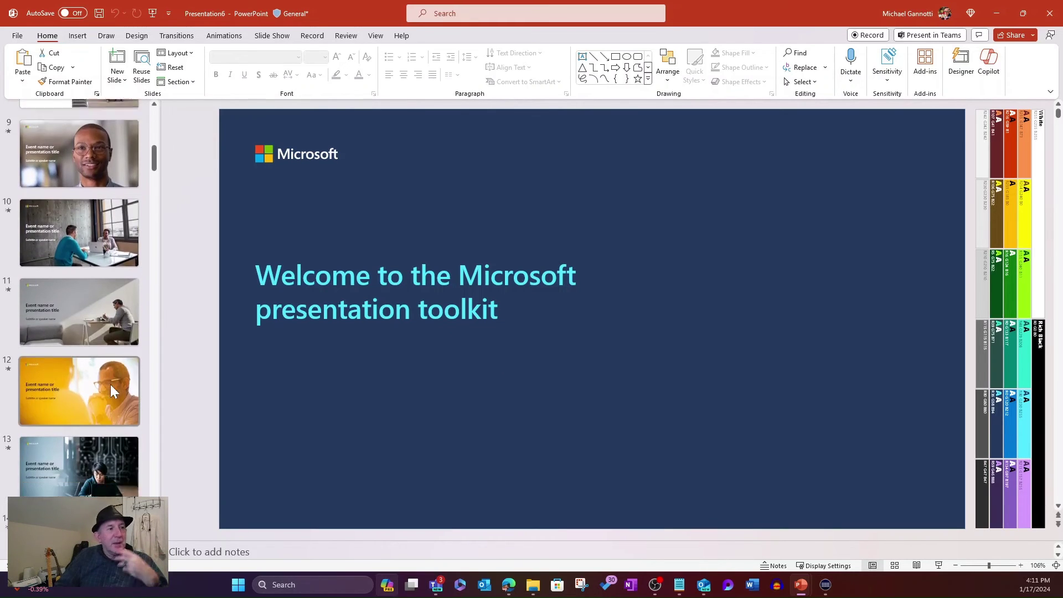
{"action": "scroll", "coordinate": [111, 384], "scroll_direction": "down", "scroll_amount": 2}
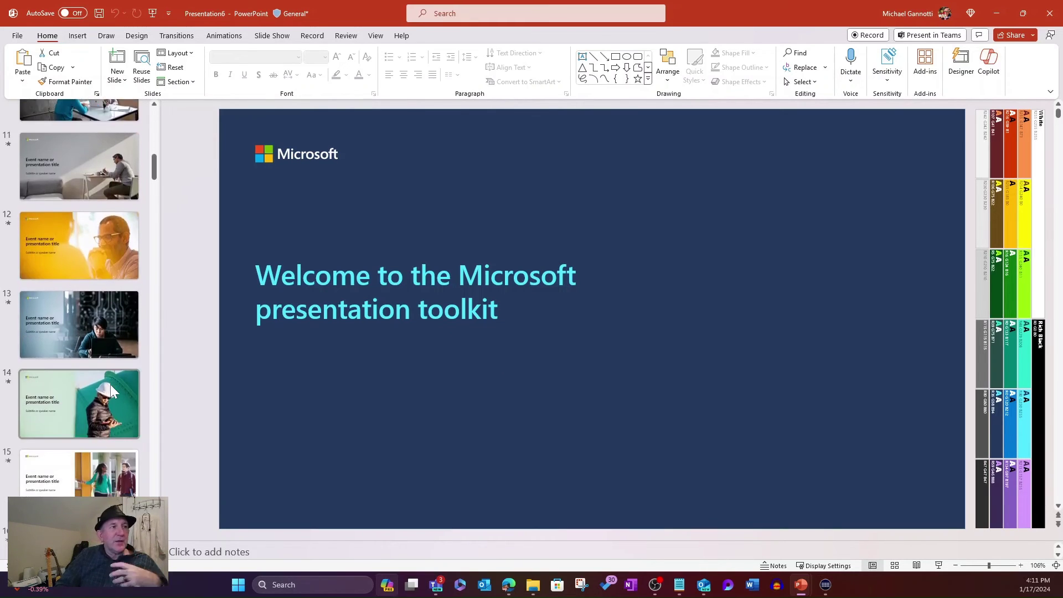
{"action": "left_click", "coordinate": [125, 81]}
{"action": "scroll", "coordinate": [606, 288], "scroll_direction": "down", "scroll_amount": 8}
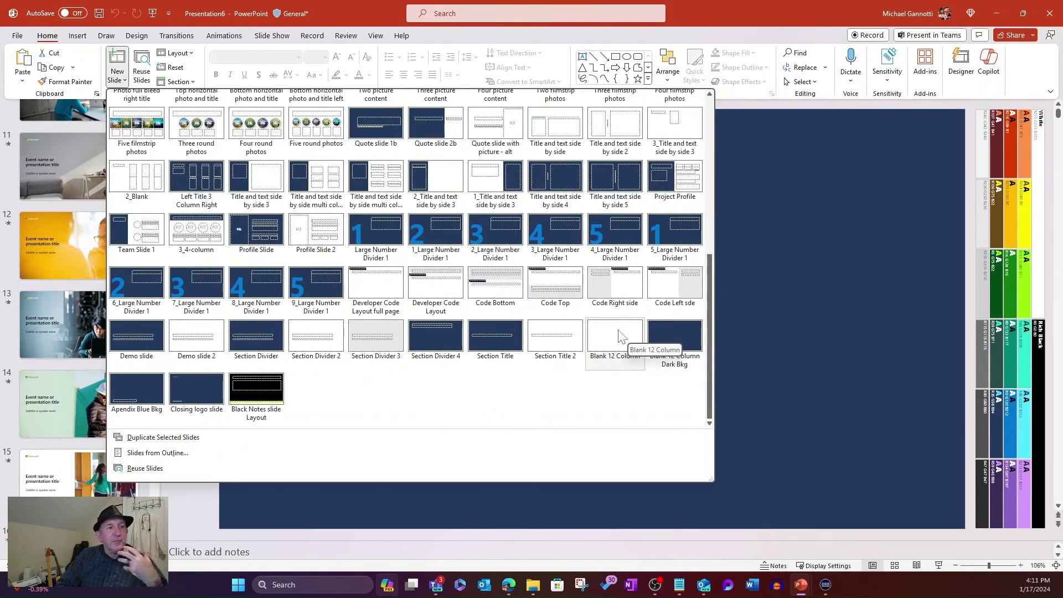
{"action": "scroll", "coordinate": [544, 333], "scroll_direction": "up", "scroll_amount": 8}
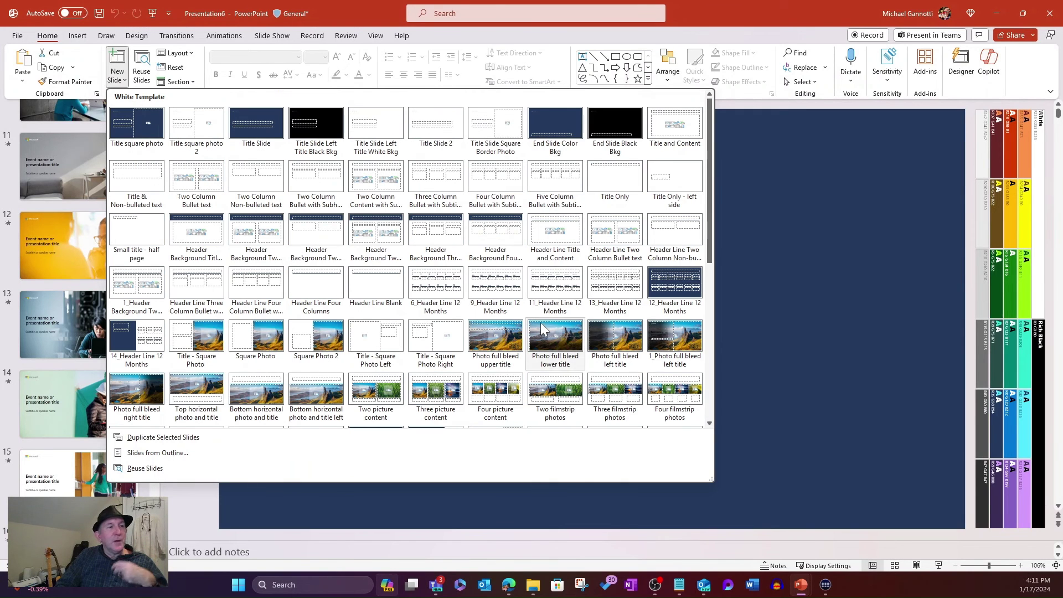
{"action": "left_click", "coordinate": [821, 299]}
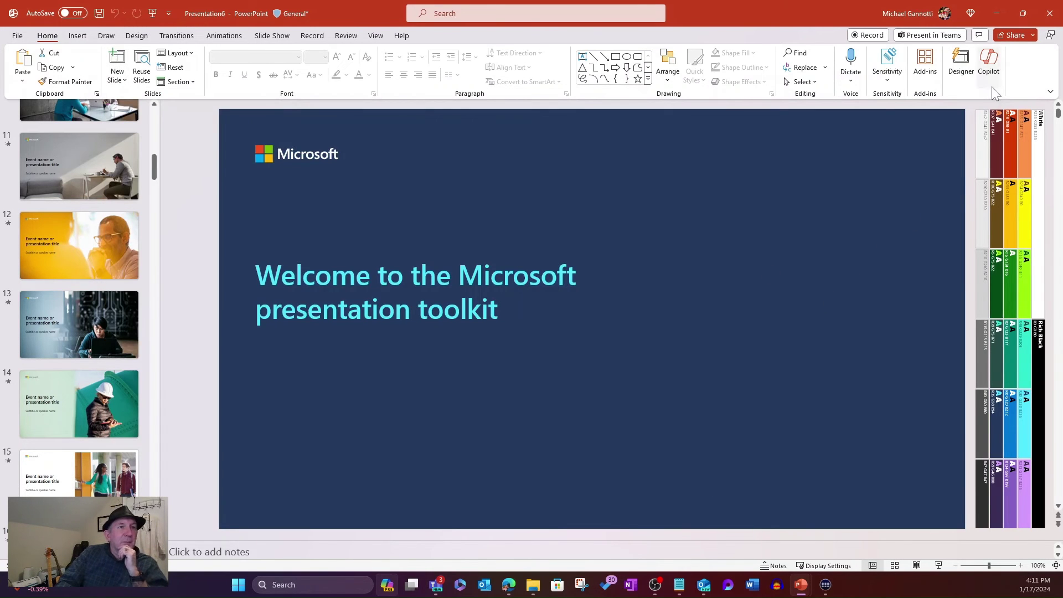
- Ask Copilot to create a presentation on Microsoft 365 Copilot and Viva Suite reducing employee burnout, using the prompt prepared in Notepad
{"action": "left_click", "coordinate": [989, 61]}
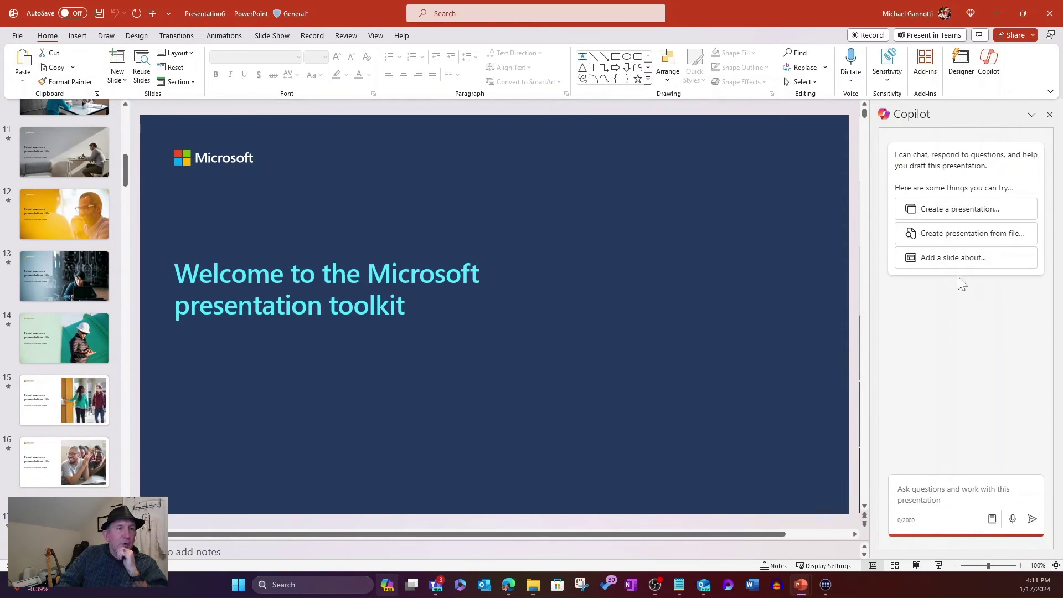
{"action": "left_click", "coordinate": [952, 211]}
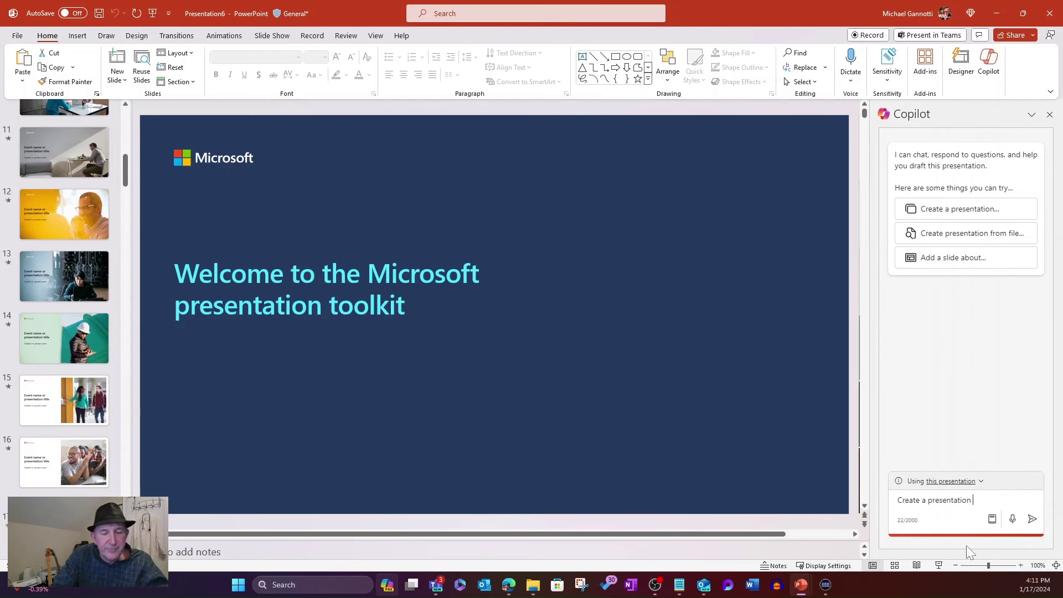
{"action": "type", "text": "ab"}
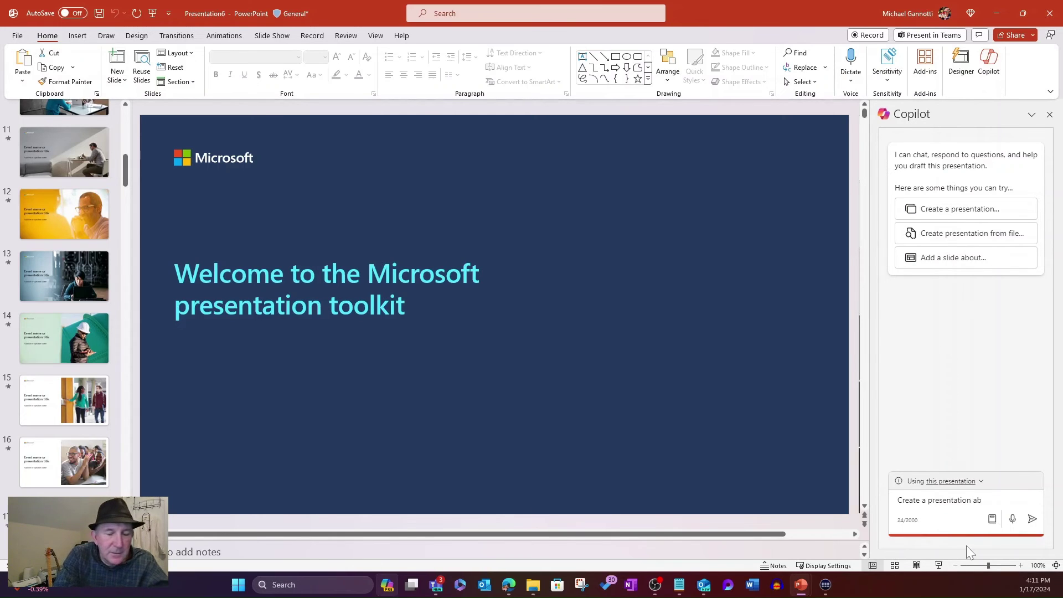
{"action": "key", "text": "BackSpace"}
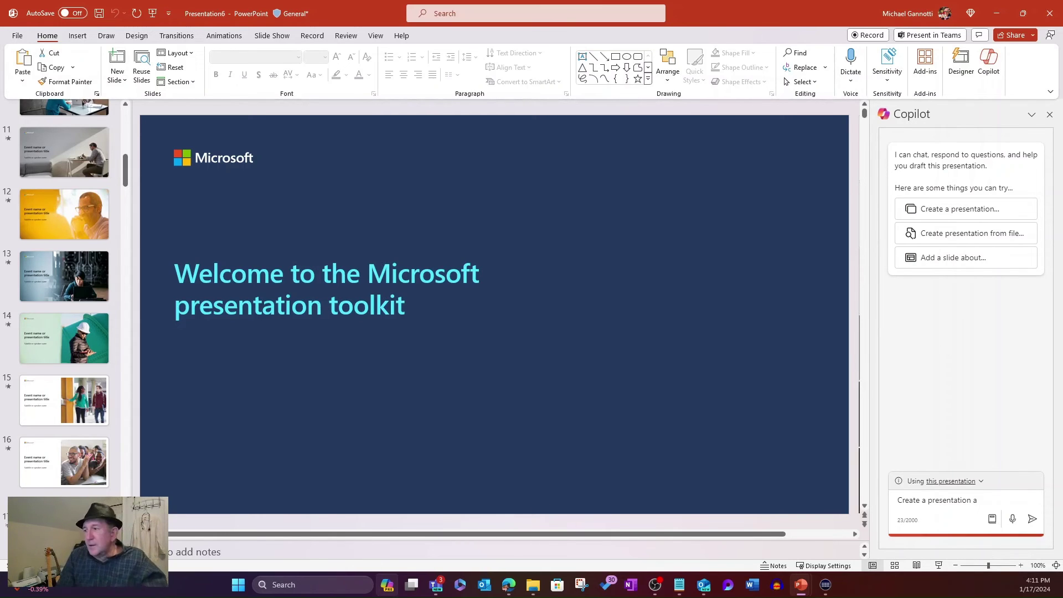
{"action": "key", "text": "alt+Tab"}
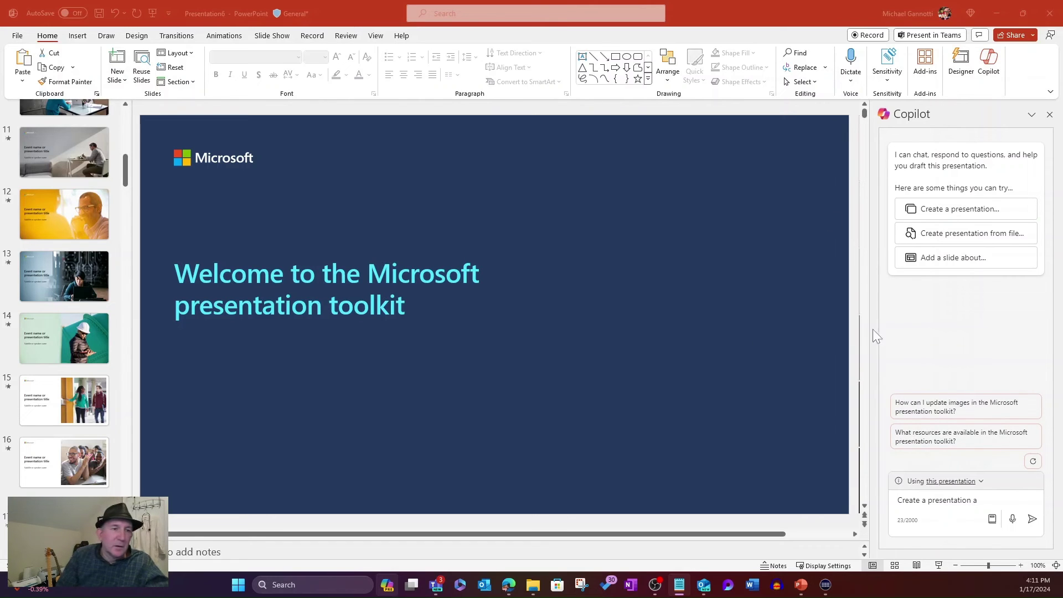
{"action": "left_click", "coordinate": [966, 520]}
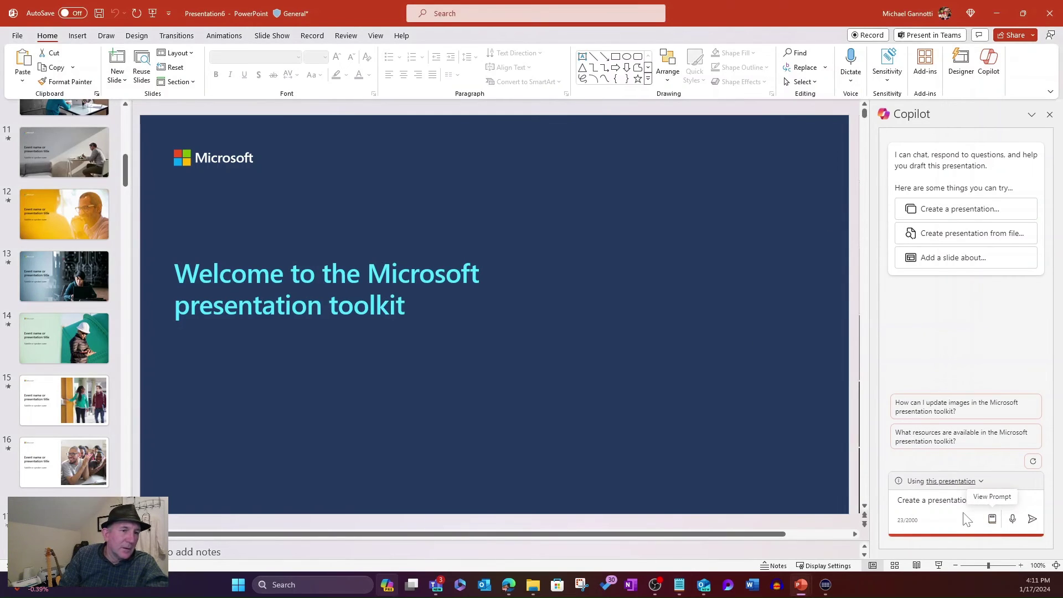
{"action": "key", "text": "BackSpace"}
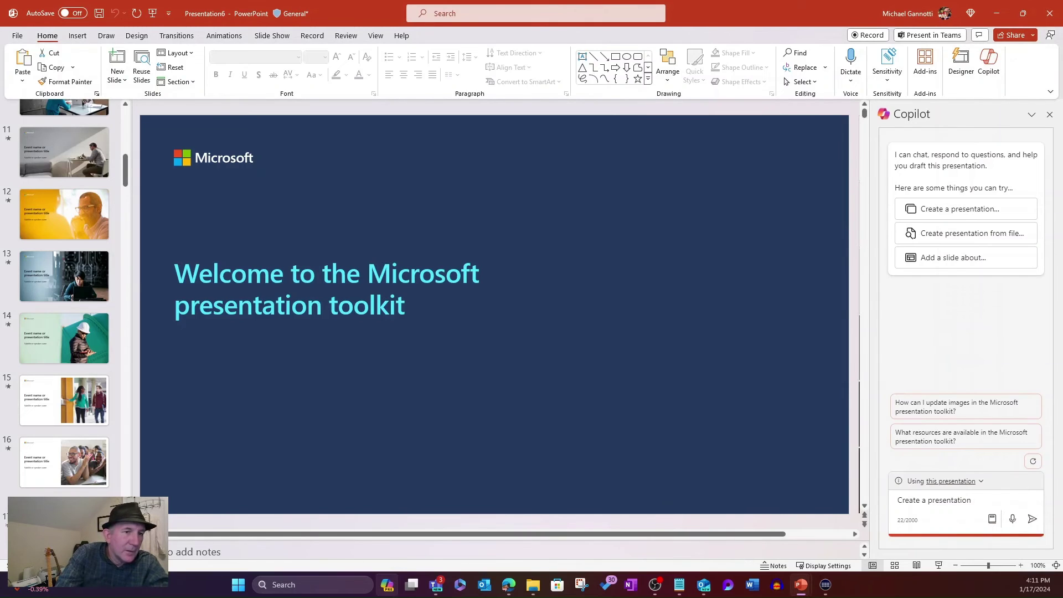
{"action": "type", "text": "Microsoft 365 Copilot and the Microsoft Viva Suite, can reduce employee burnout while increasing employee job satisfaction and increasing employee job retention."}
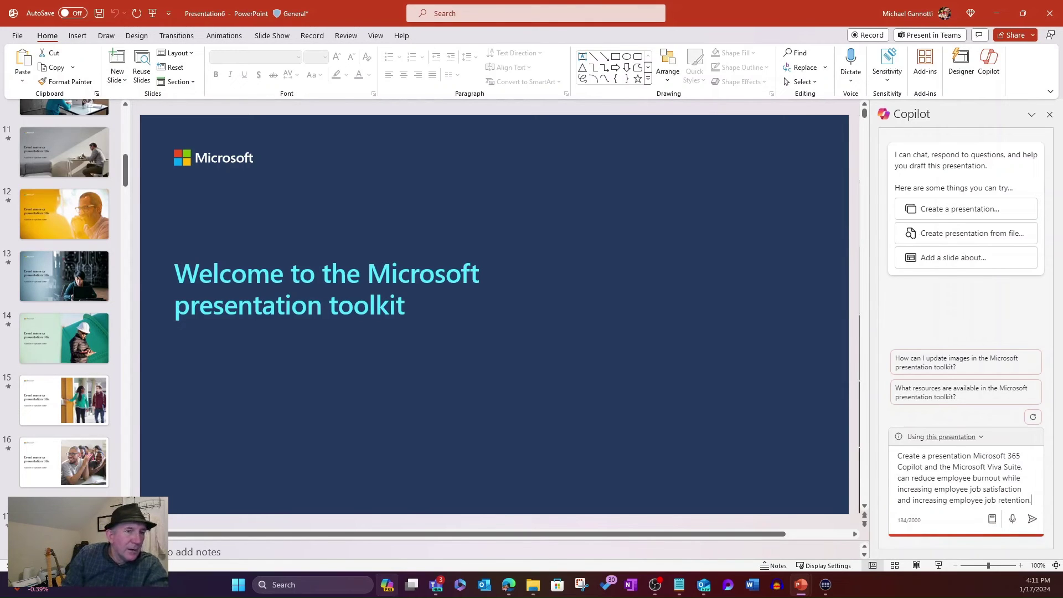
{"action": "left_click", "coordinate": [1034, 519]}
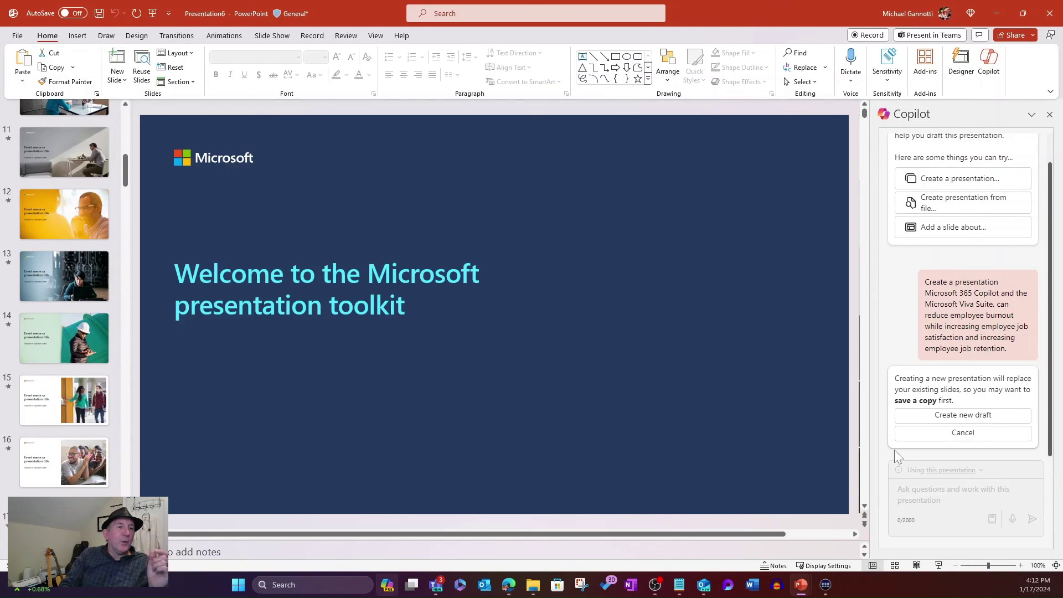
- Replace the toolkit slides with the Copilot draft 'Improving Employee Satisfaction and Reducing Burnout' and open slide 2
{"action": "left_click", "coordinate": [965, 421]}
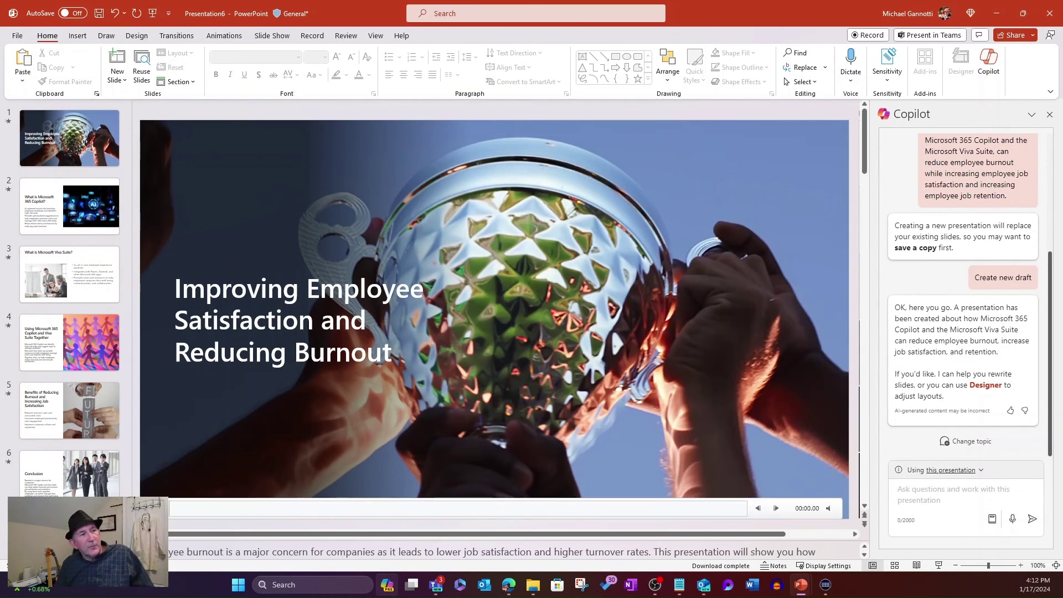
{"action": "left_click", "coordinate": [97, 227]}
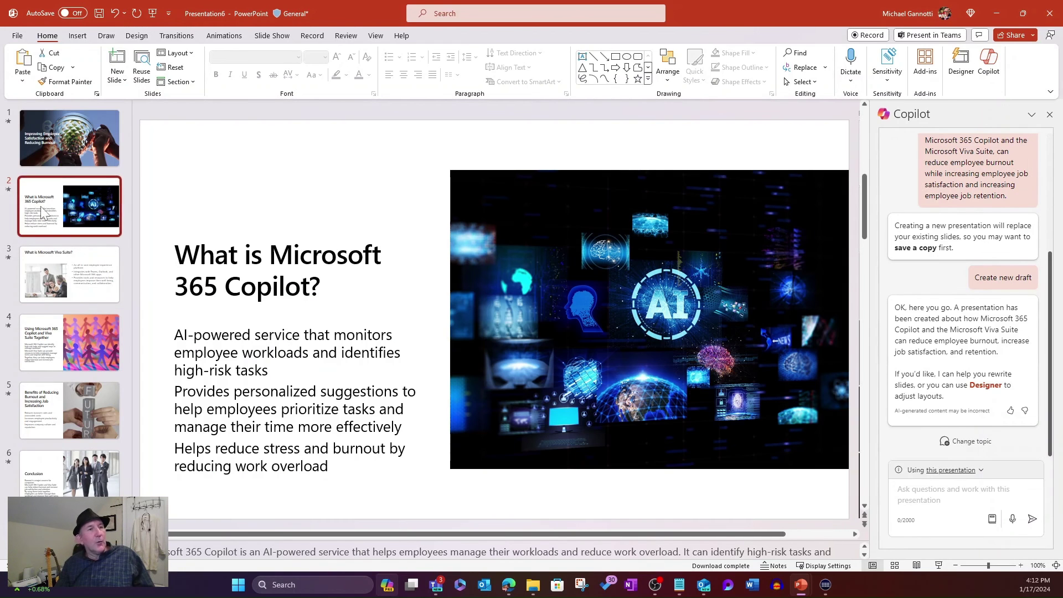
- Give slide 2 a white title-and-image Designer layout and slide 3 the dark title-band design
{"action": "left_click", "coordinate": [960, 67]}
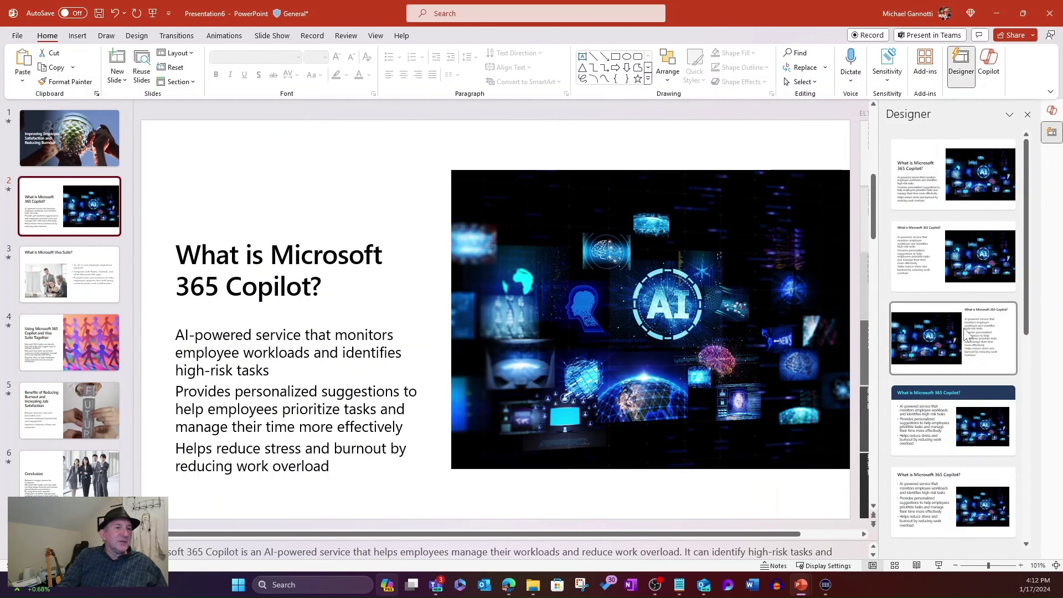
{"action": "scroll", "coordinate": [966, 335], "scroll_direction": "down", "scroll_amount": 1}
{"action": "left_click", "coordinate": [960, 391]}
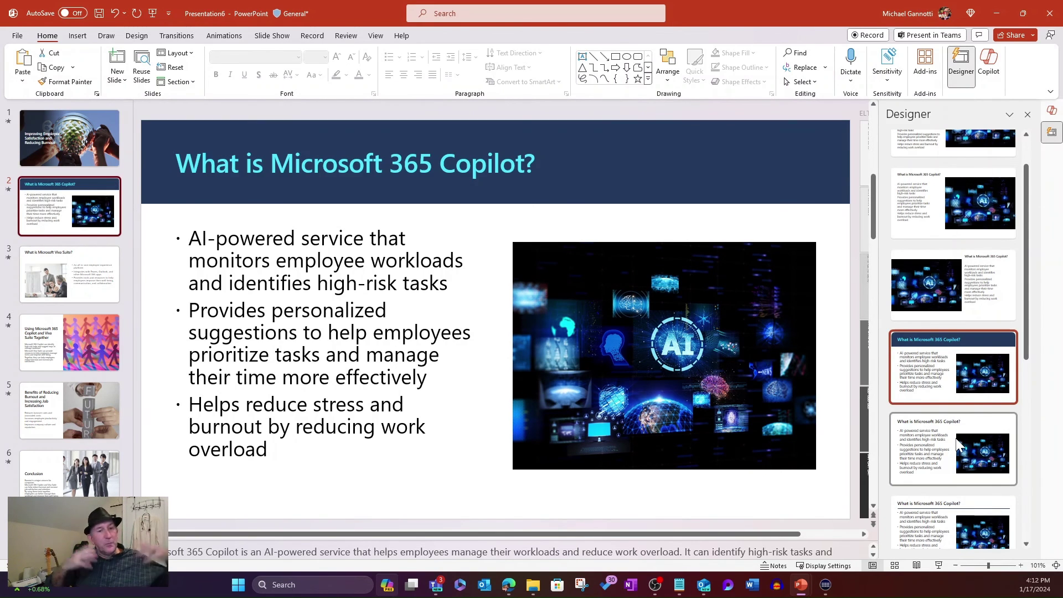
{"action": "scroll", "coordinate": [958, 438], "scroll_direction": "down", "scroll_amount": 1}
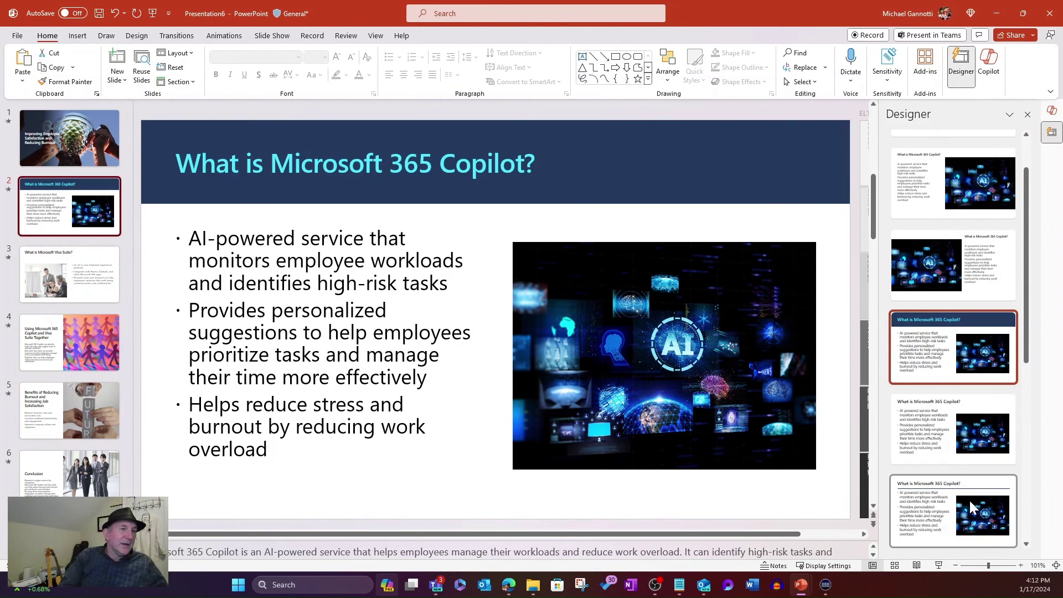
{"action": "scroll", "coordinate": [957, 438], "scroll_direction": "down", "scroll_amount": 5}
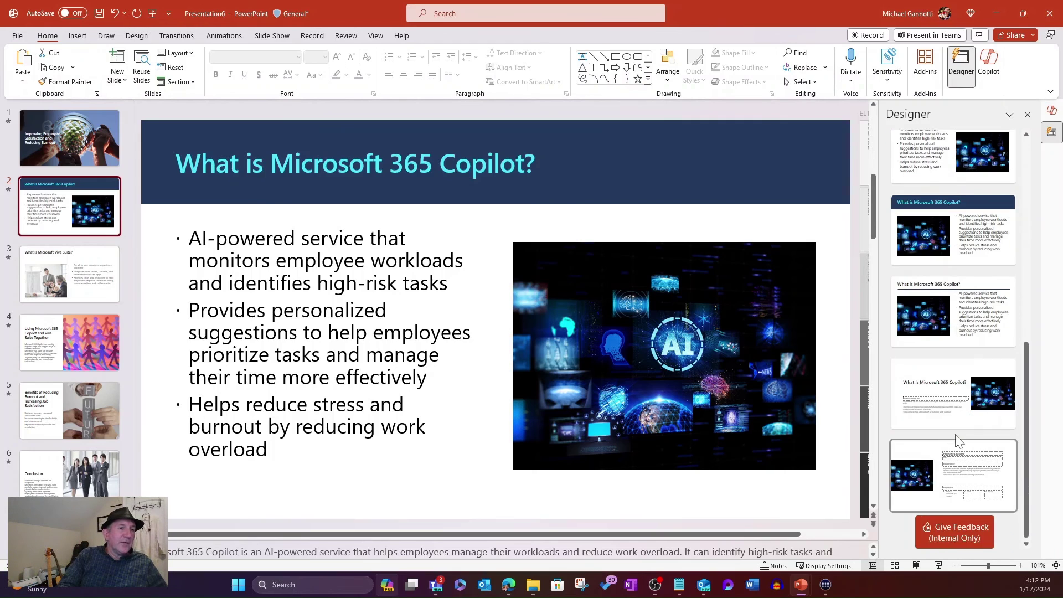
{"action": "left_click", "coordinate": [919, 411]}
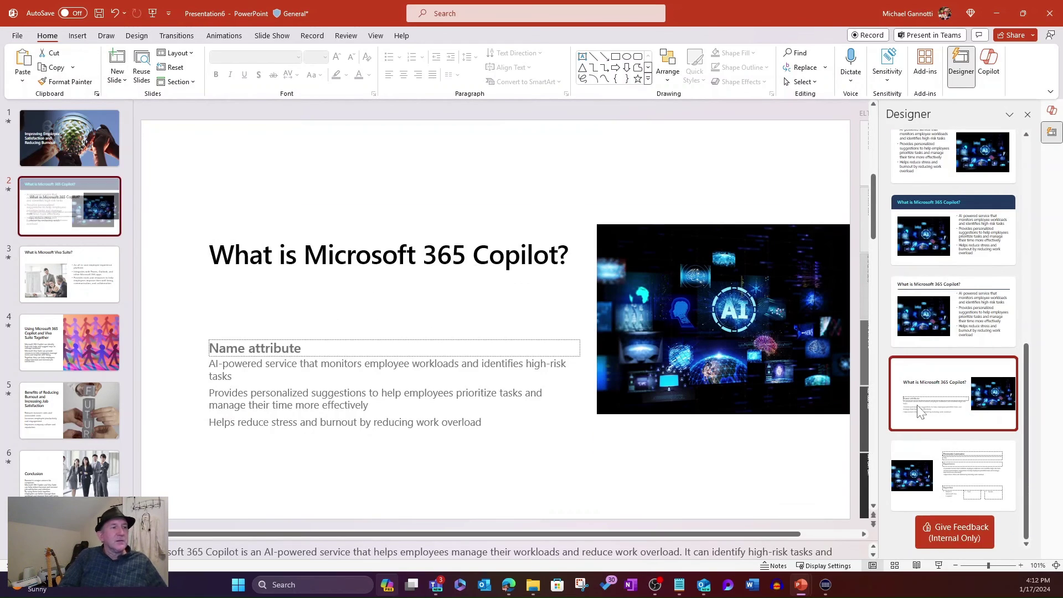
{"action": "left_click", "coordinate": [72, 278]}
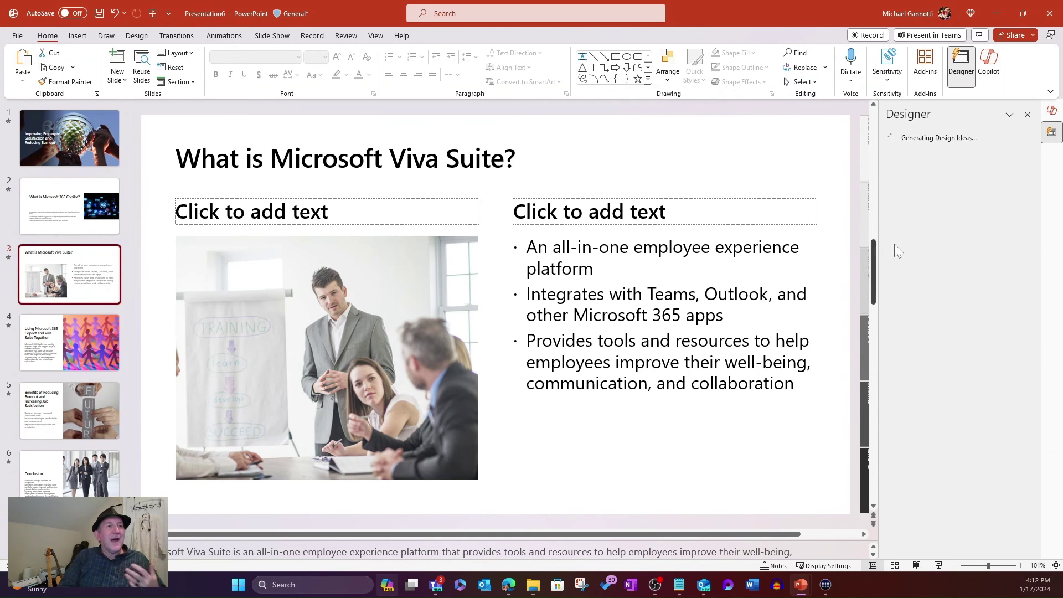
{"action": "left_click", "coordinate": [962, 497]}
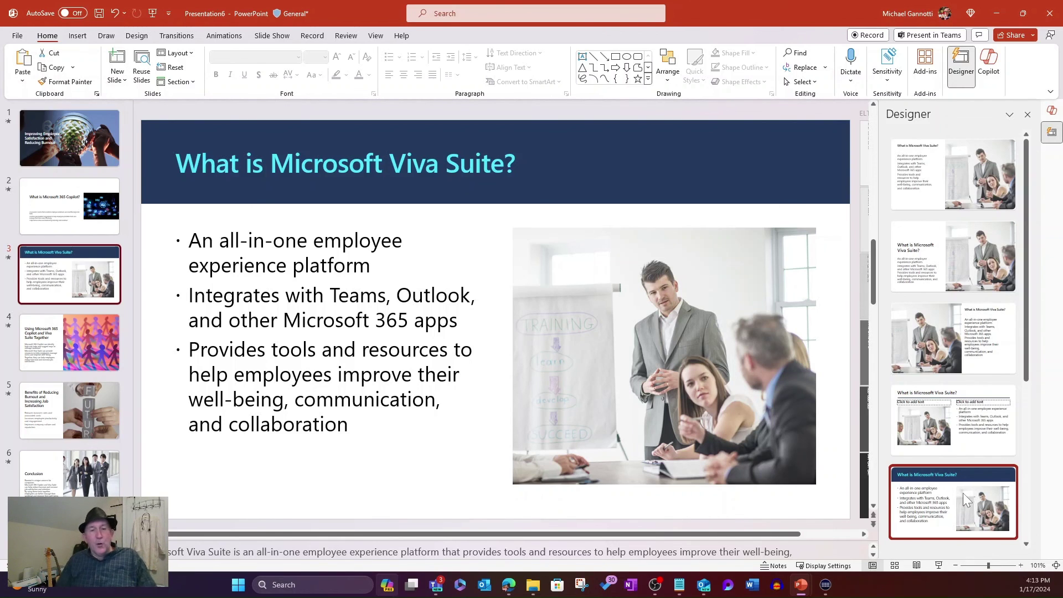
{"action": "scroll", "coordinate": [962, 493], "scroll_direction": "down", "scroll_amount": 1}
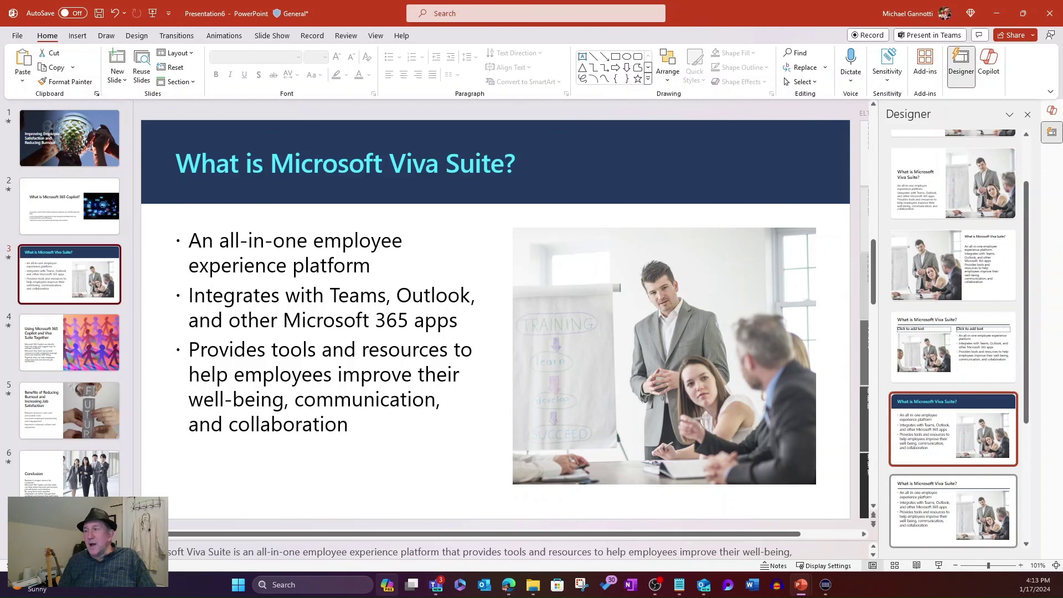